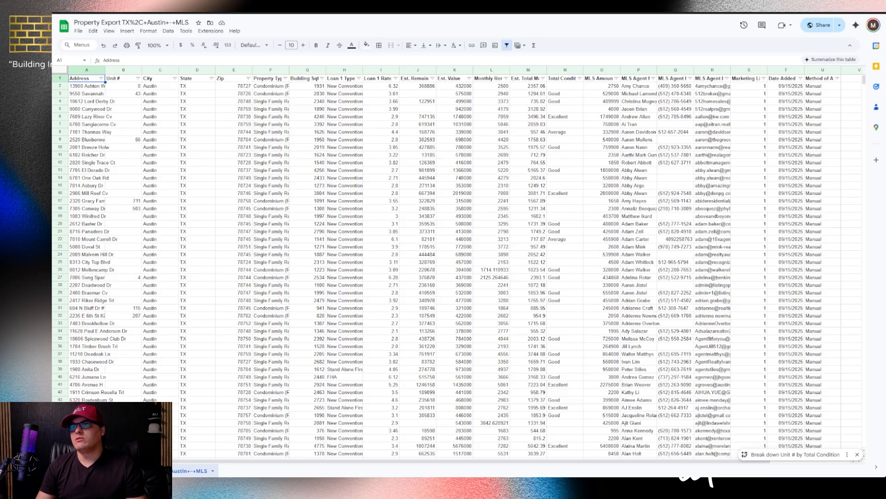
From the BILT Startup Hub's Step 3 'Uploading & Mapping Your Data', open the Mapping Checklist
left_click(413, 70)
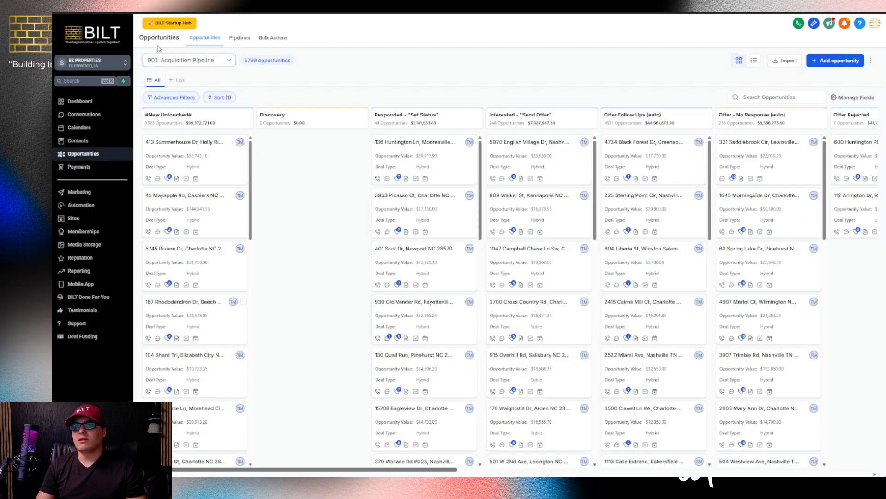
left_click(162, 25)
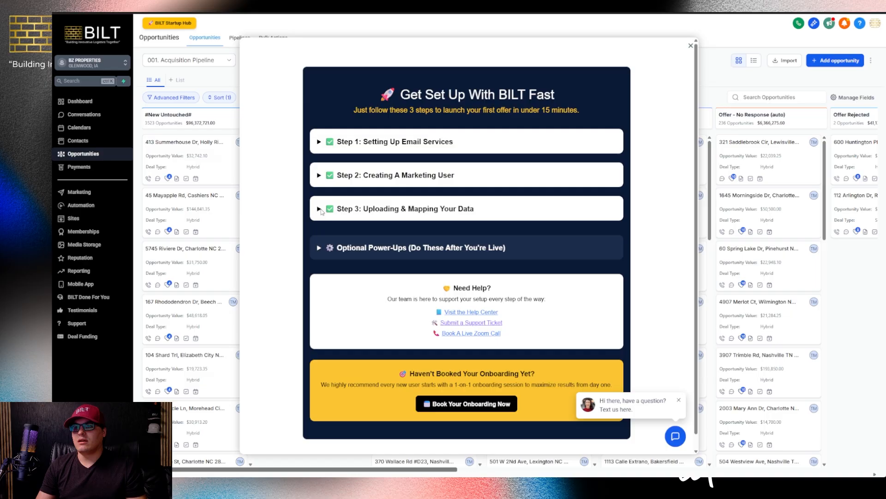
left_click(332, 217)
left_click(351, 237)
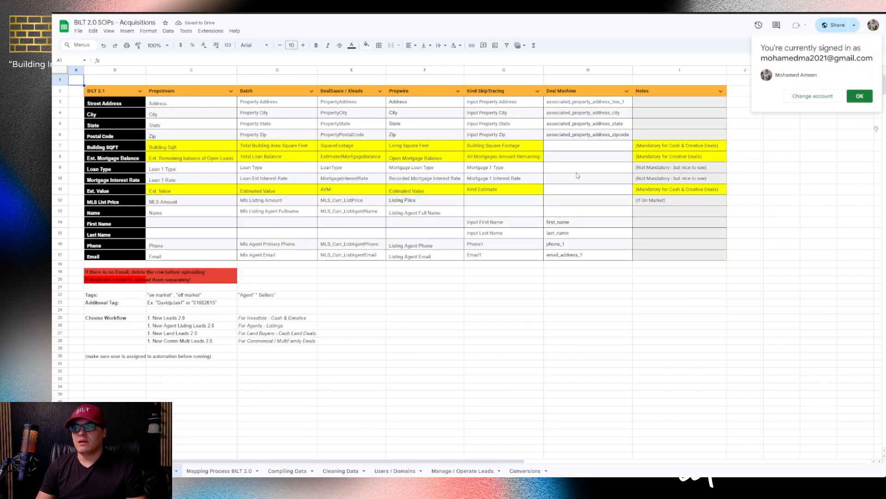
Compare Loan 1–4 and Total Loan Balance mappings between the BILT 2.0 and 2.1 tabs
scroll(342, 198, "up", 2)
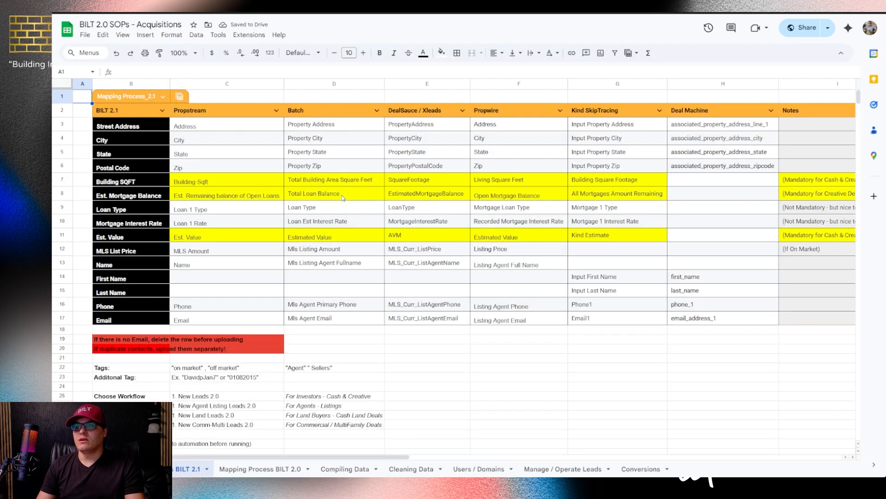
scroll(343, 199, "down", 2)
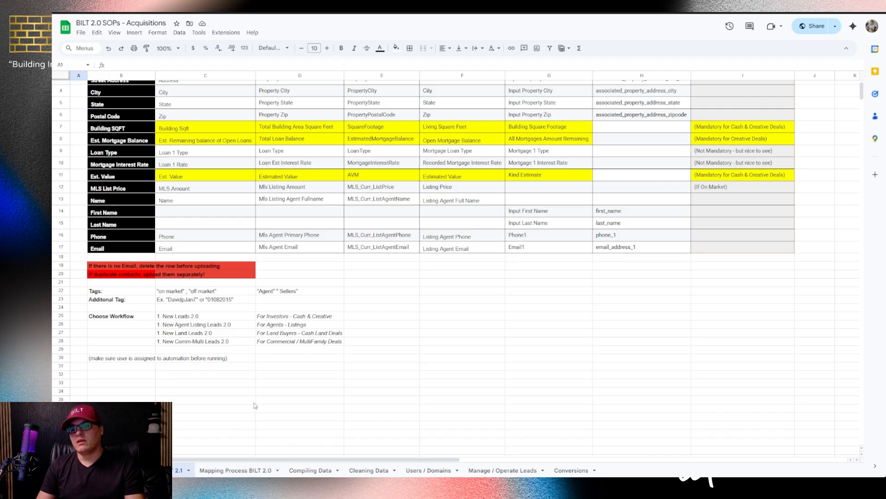
scroll(255, 405, "up", 1)
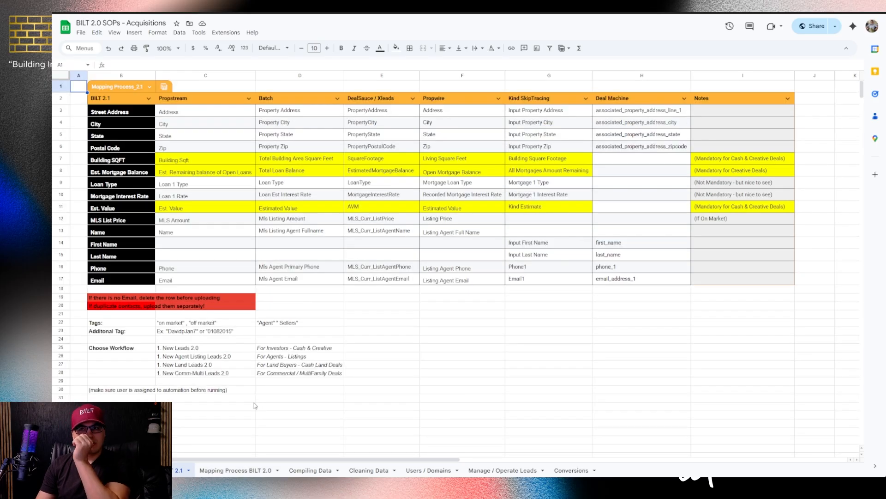
left_click(233, 470)
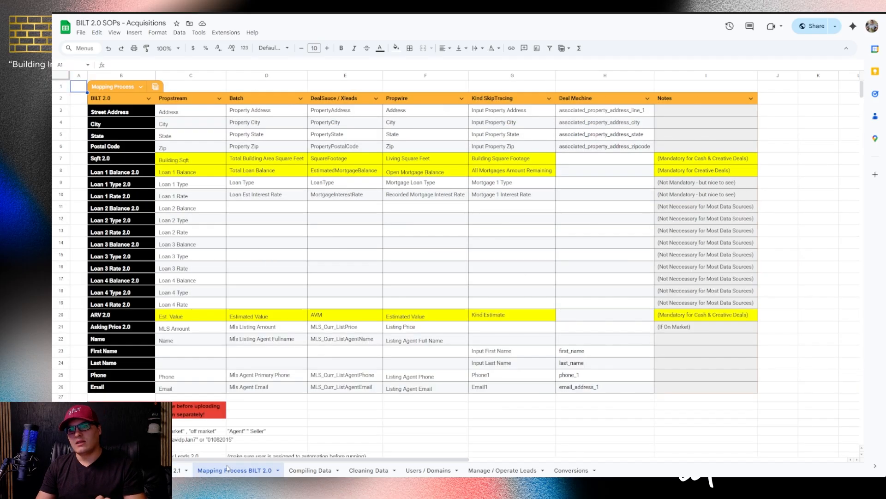
left_click_drag(148, 207, 152, 306)
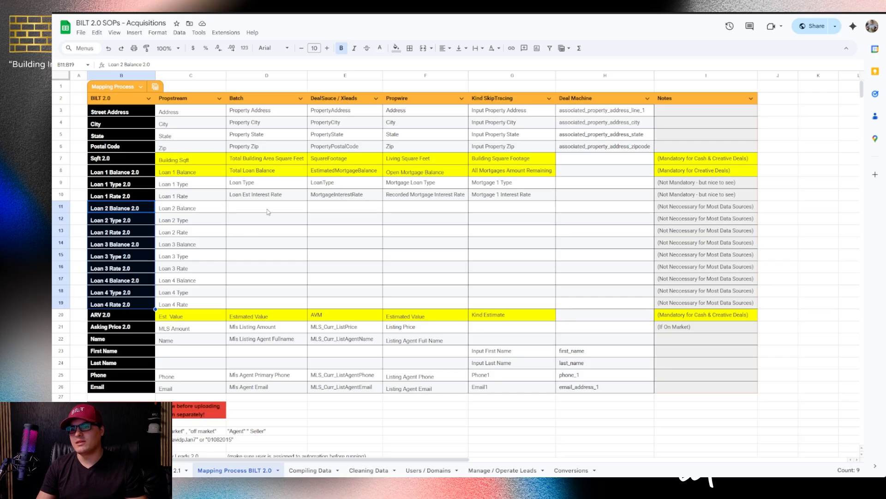
left_click_drag(267, 211, 281, 301)
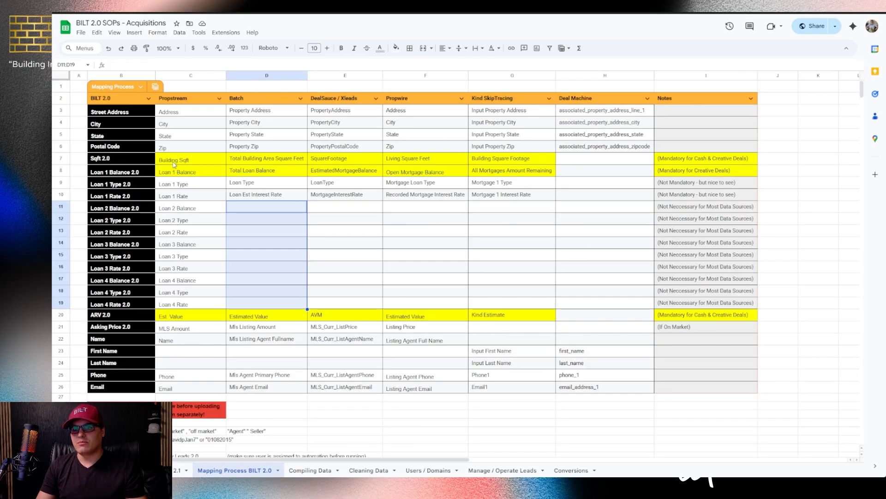
left_click(178, 172)
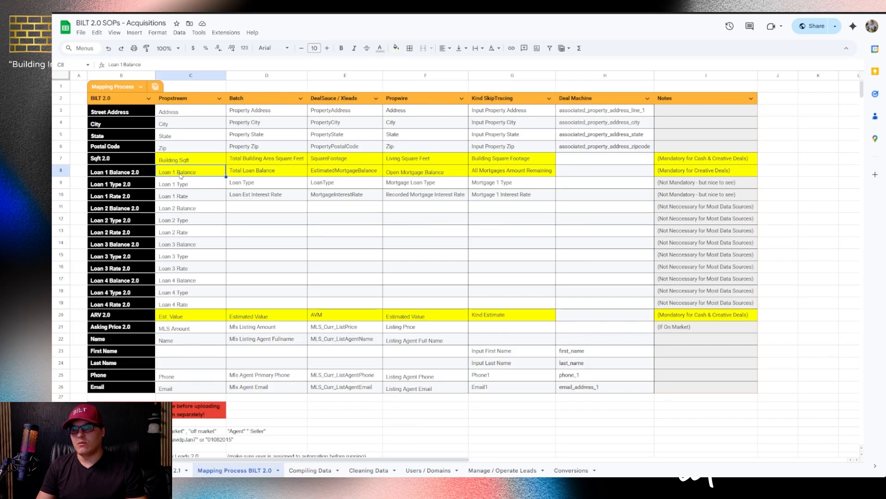
left_click(178, 470)
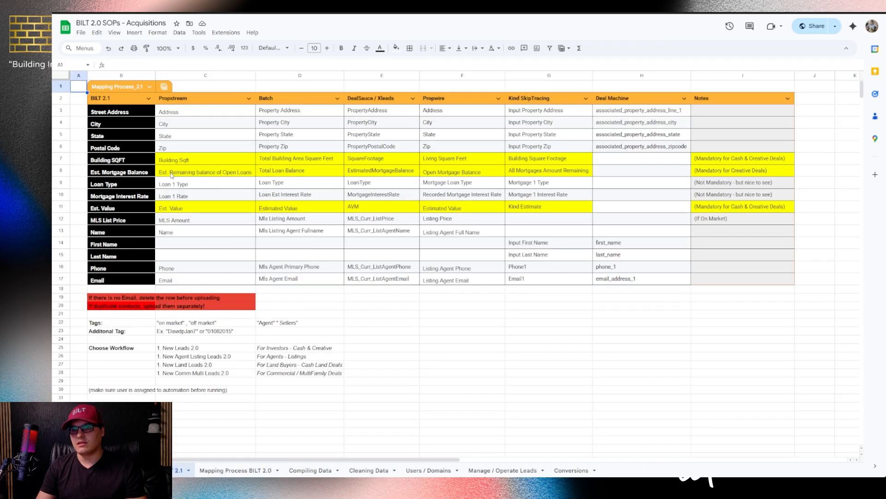
left_click(286, 173)
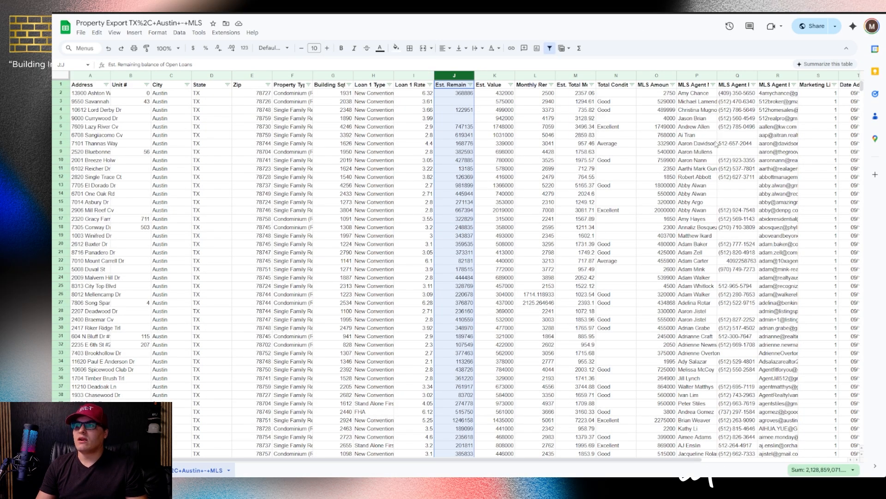
Remove the existing header-row filter on the property export and create a fresh one
left_click_drag(778, 101, 761, 330)
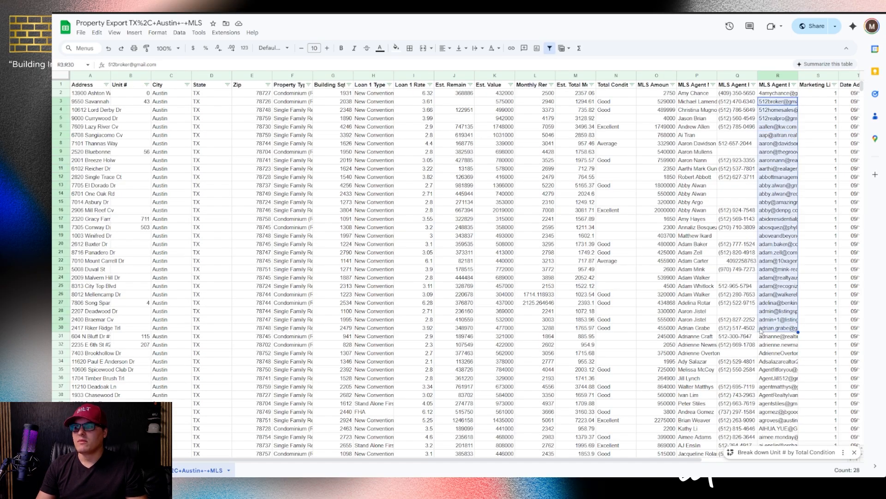
left_click(488, 254)
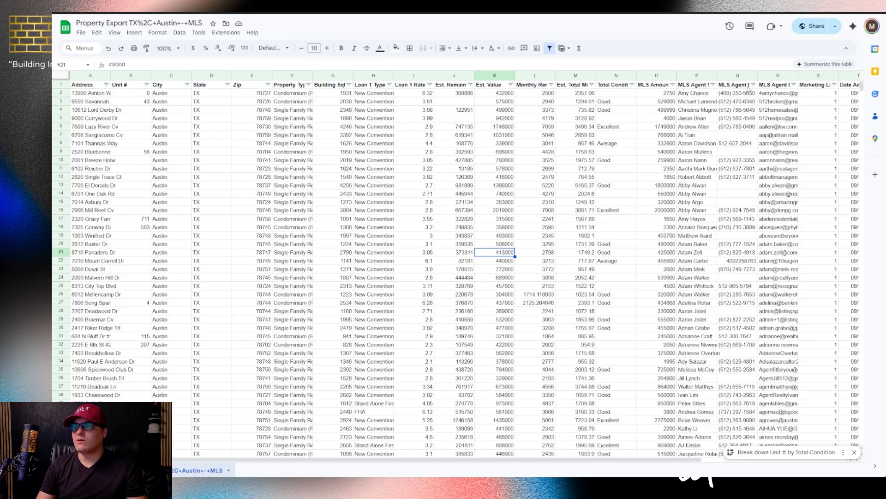
left_click(61, 84)
left_click(180, 35)
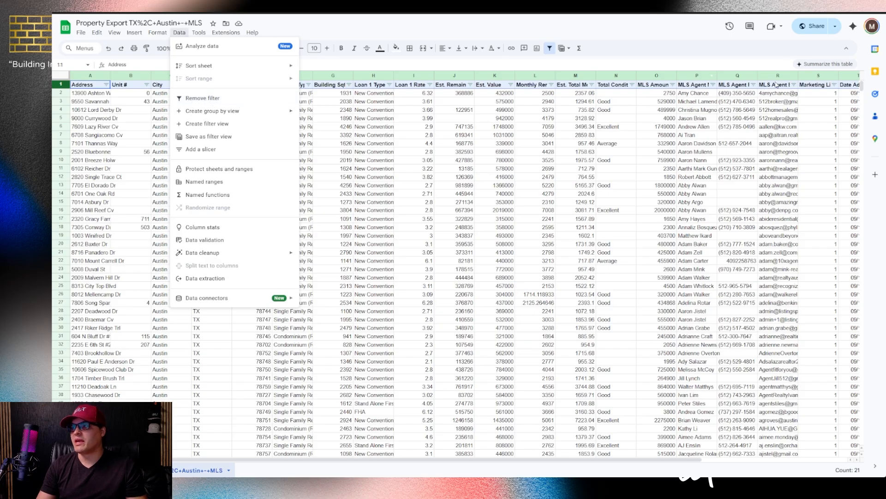
left_click(186, 99)
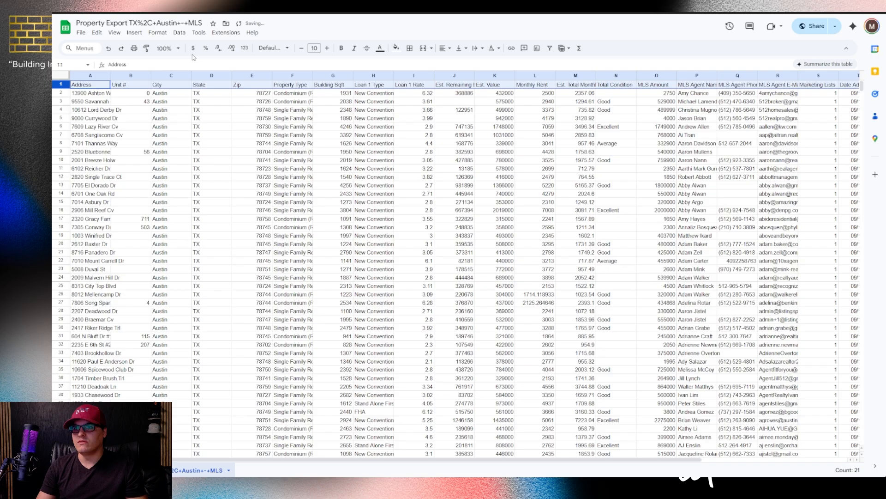
left_click(180, 33)
left_click(190, 97)
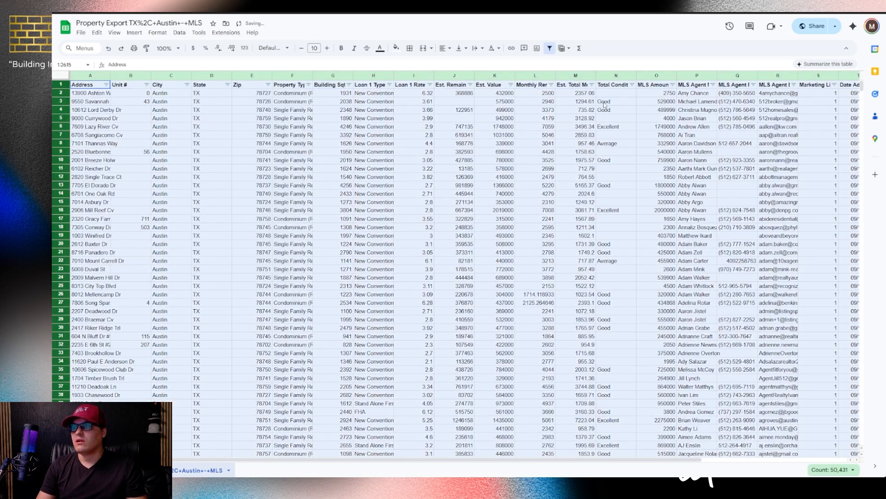
Sort column R (MLS Agent E-Mail) A→Z and confirm the data ends at row 2615
left_click(793, 85)
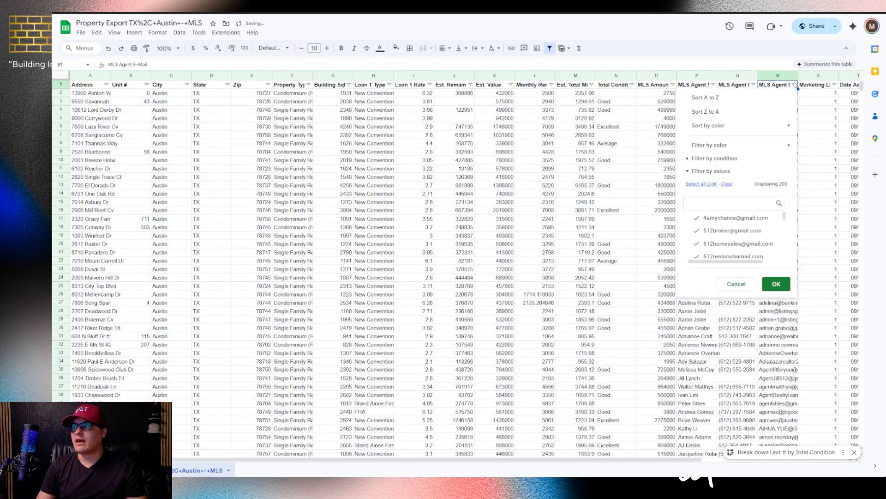
left_click(717, 99)
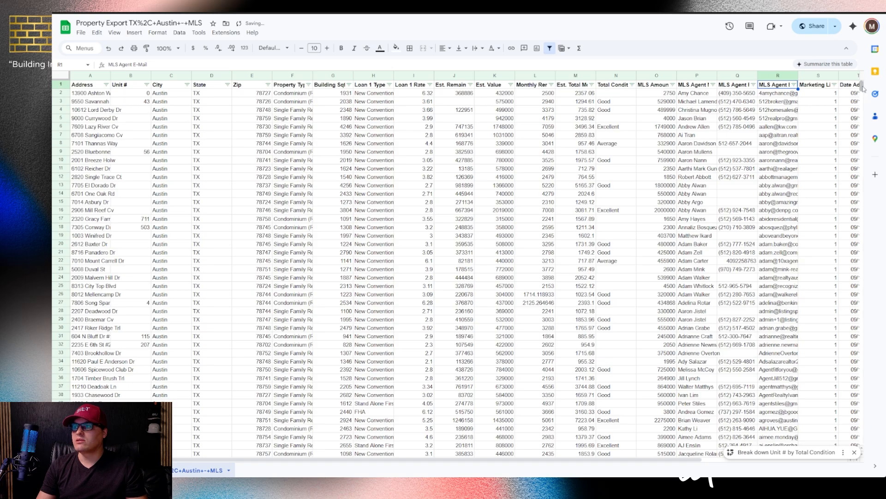
left_click_drag(862, 87, 874, 331)
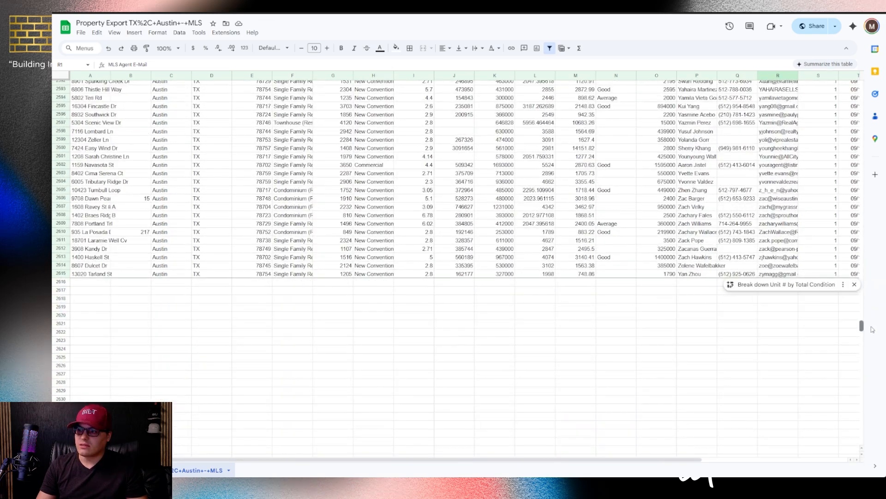
left_click_drag(778, 282, 775, 386)
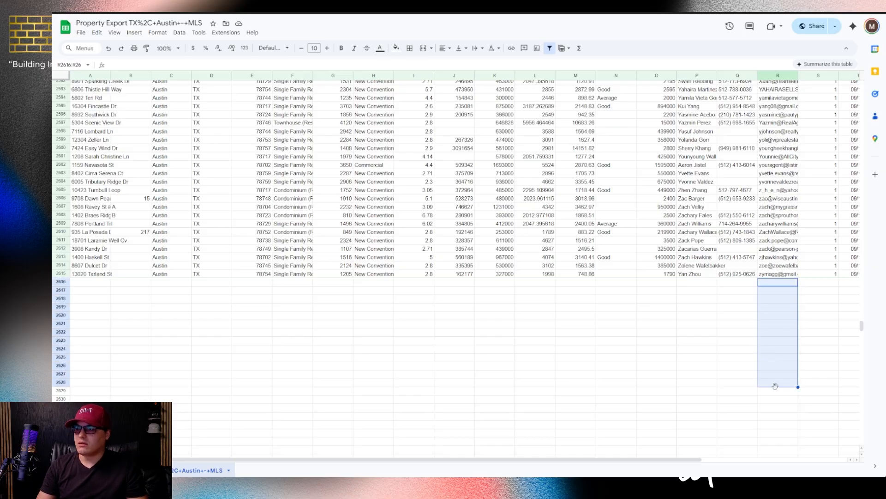
scroll(776, 386, "up", 20)
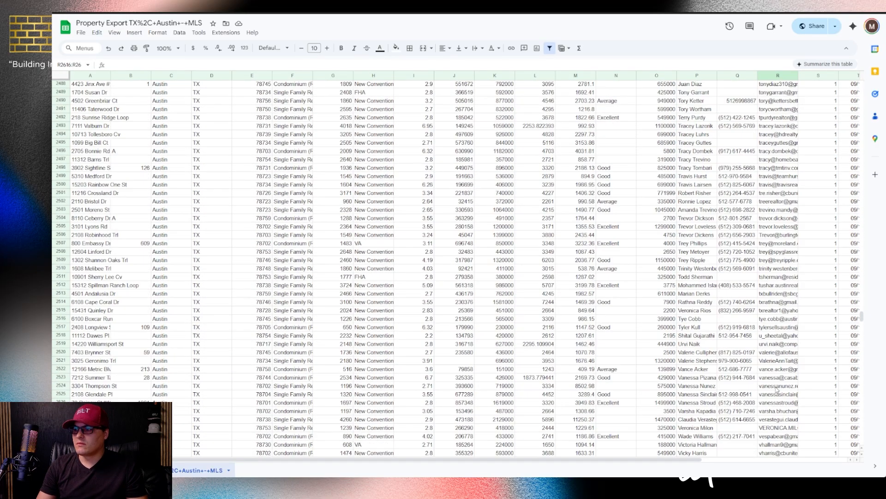
scroll(777, 390, "up", 20)
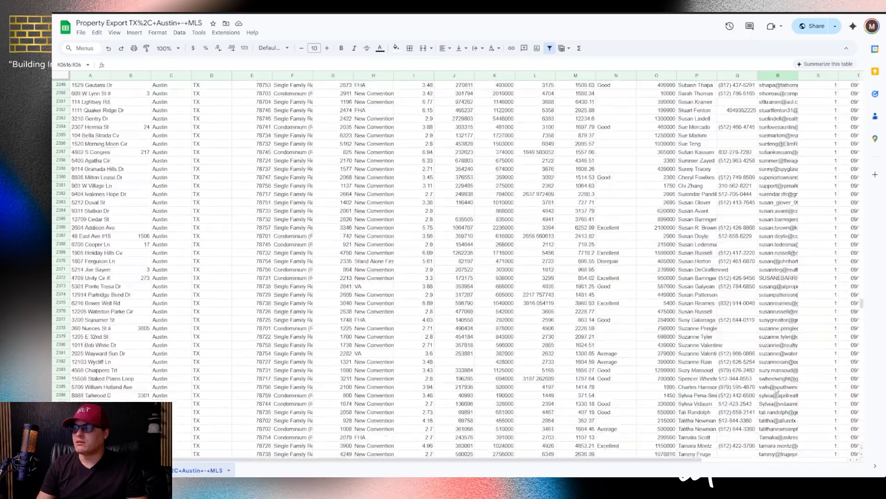
scroll(777, 390, "up", 20)
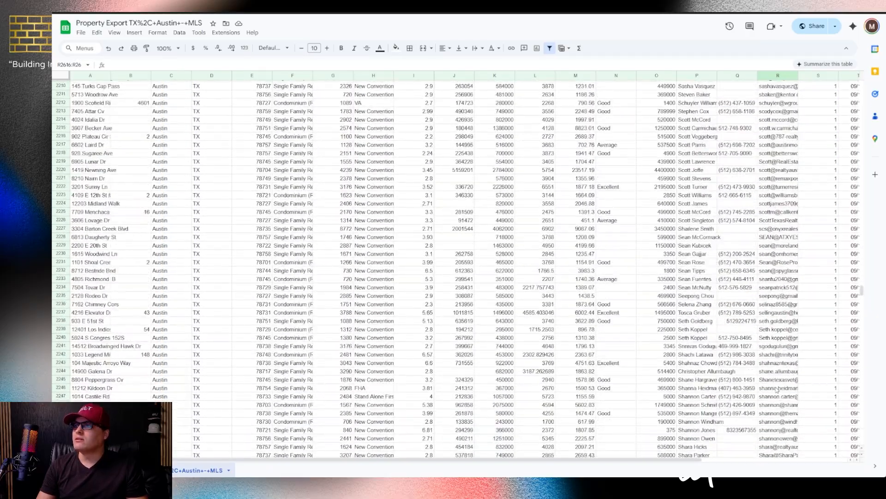
scroll(776, 390, "up", 9)
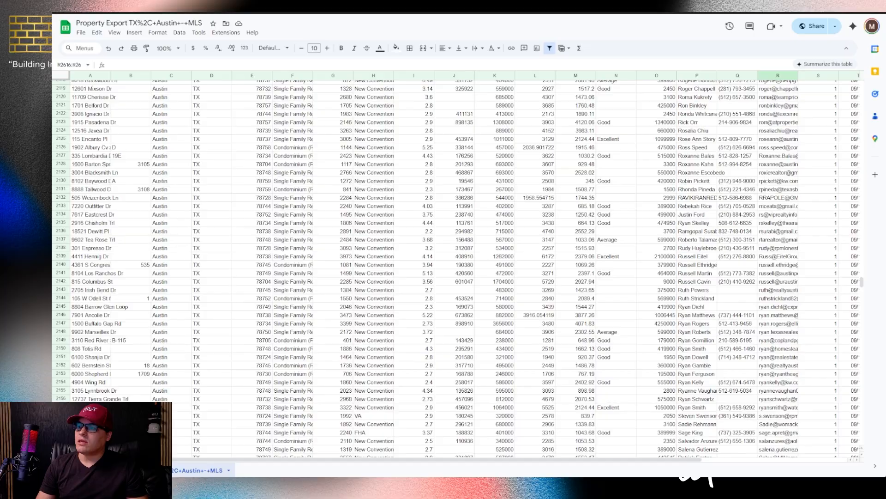
left_click_drag(862, 282, 864, 70)
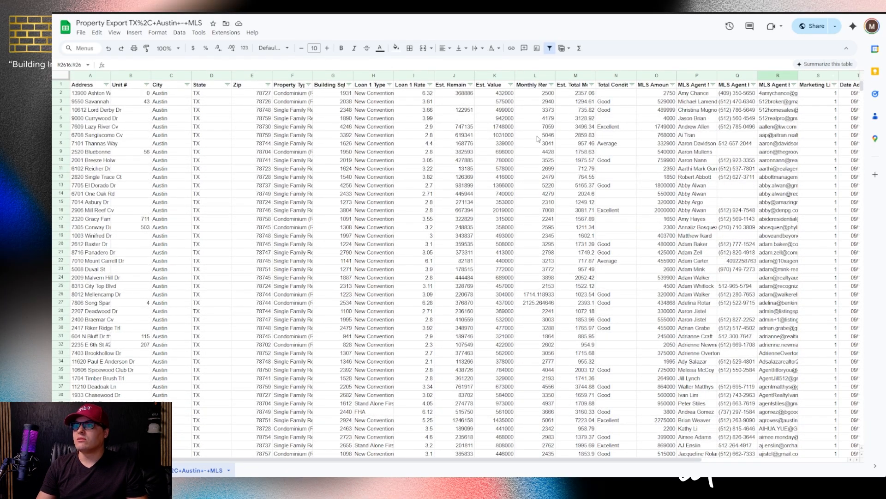
Open Data cleanup > Remove duplicates for the full 2615-row, 21-column property data
left_click(537, 137)
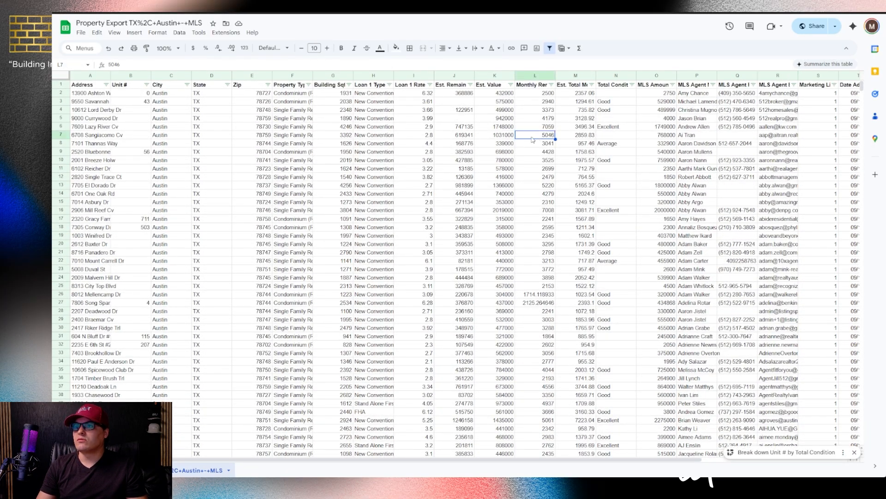
left_click(180, 33)
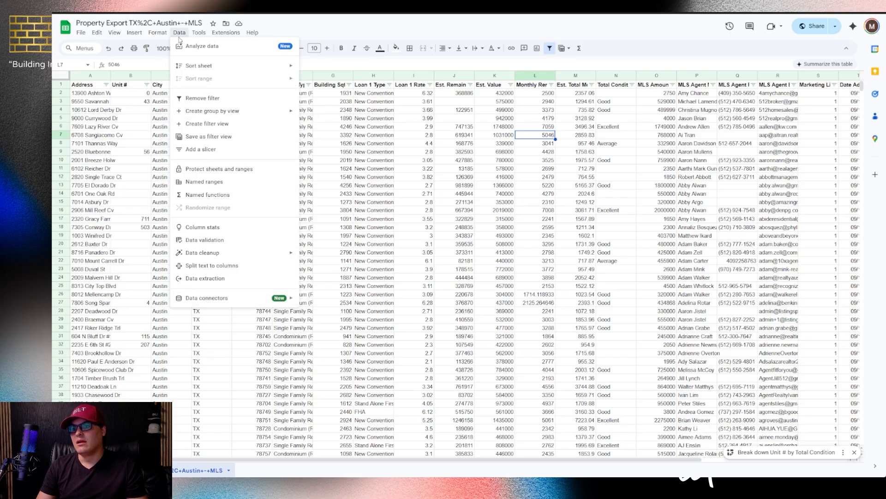
mouse_move(207, 250)
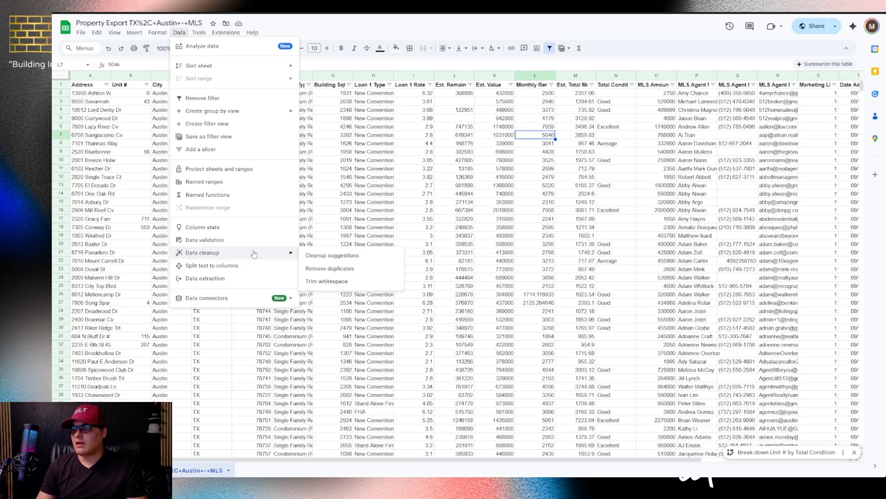
left_click(314, 270)
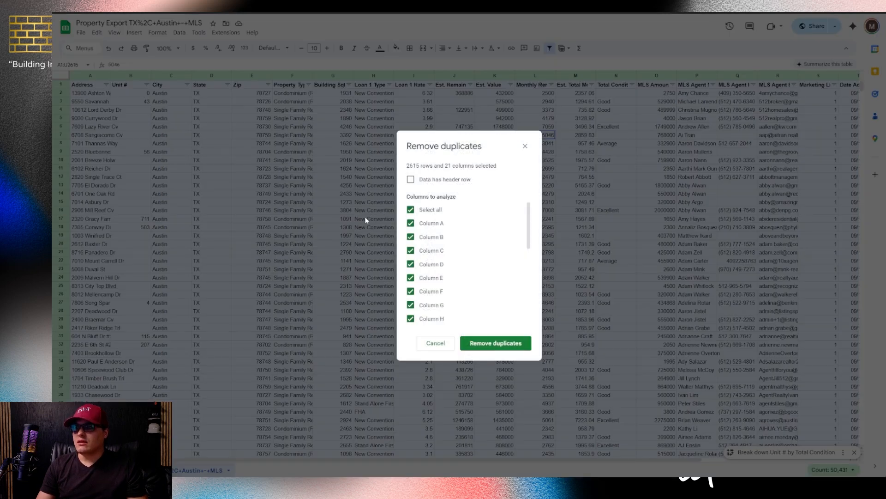
Run Remove duplicates on column R only with a header row; none found, 2614 unique rows remain
mouse_move(407, 168)
left_mouse_down()
mouse_move(431, 174)
mouse_move(394, 172)
left_mouse_up()
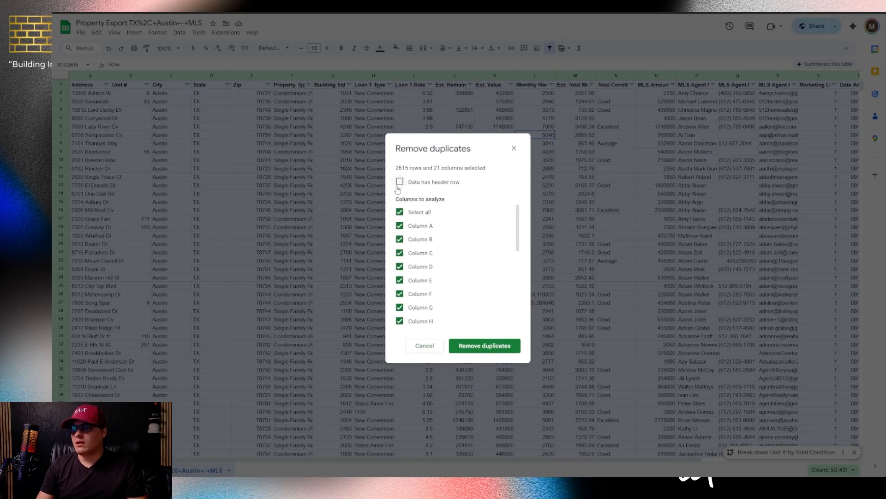
left_click(412, 182)
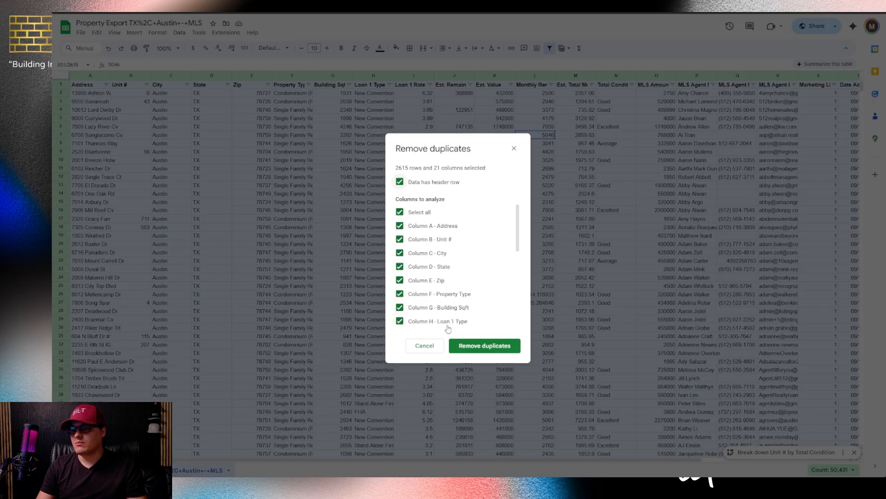
left_click(400, 214)
scroll(502, 233, "down", 5)
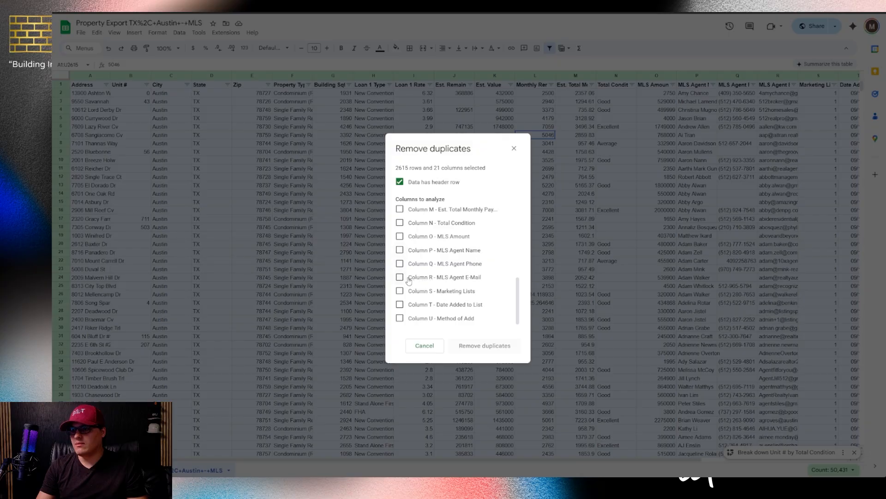
left_click(399, 278)
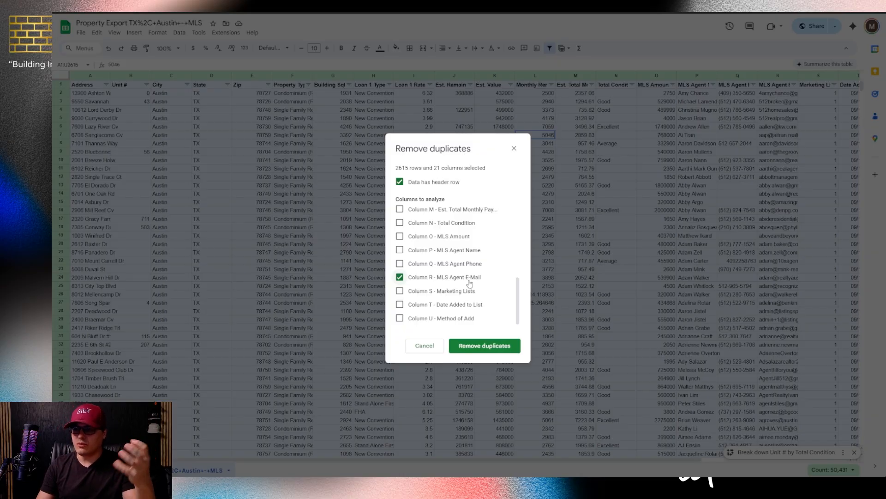
left_click(466, 345)
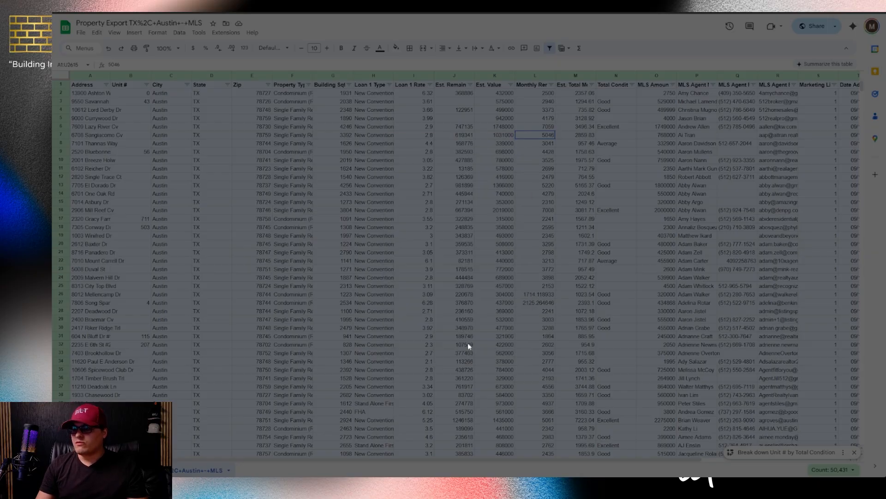
left_click_drag(444, 235, 360, 230)
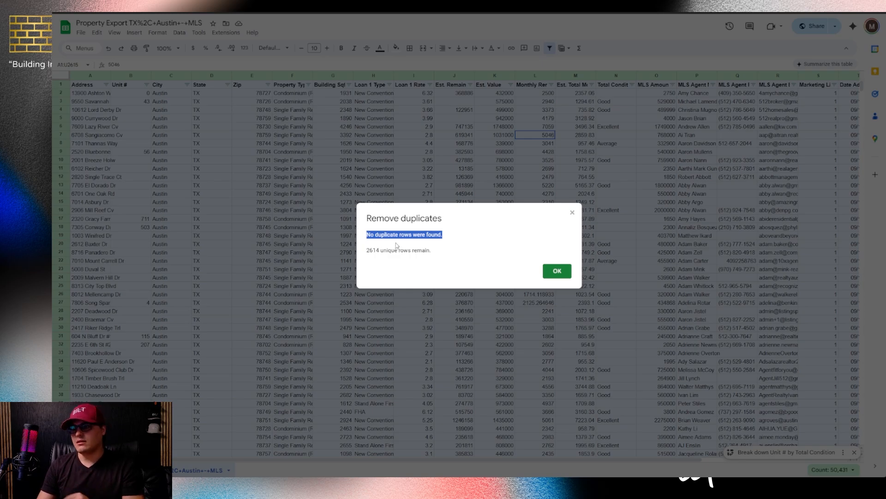
left_click_drag(380, 250, 366, 250)
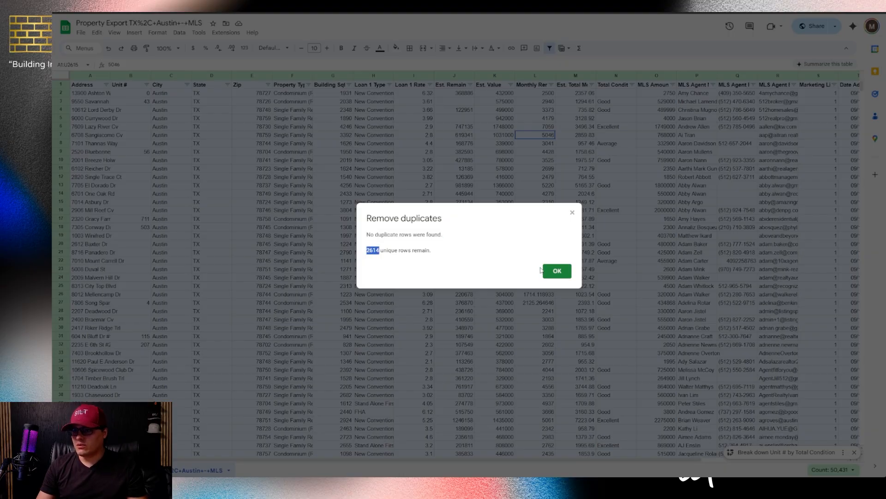
left_click(559, 272)
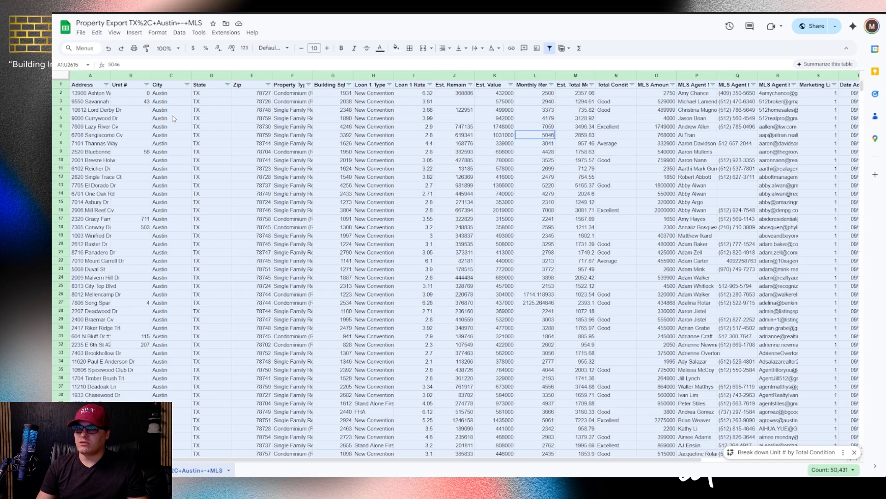
Download the Austin MLS property export as a Comma Separated Values (.csv) file
left_click(82, 33)
mouse_move(105, 131)
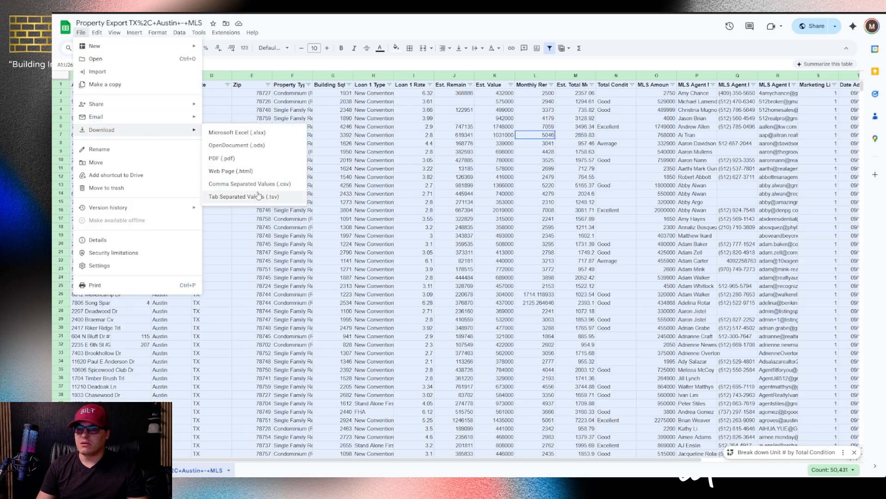
left_click(148, 15)
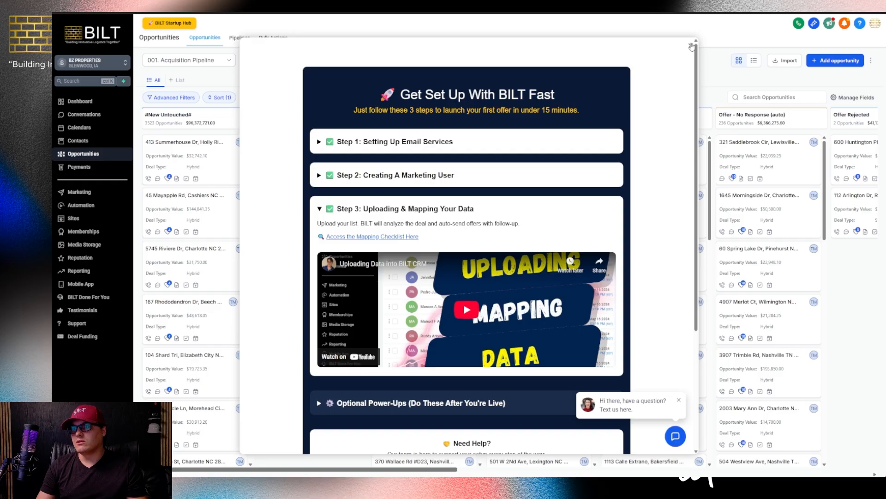
Close the setup guide, switch to the BILT 2.0 V2 sub-account, and begin a contact import
left_click(691, 46)
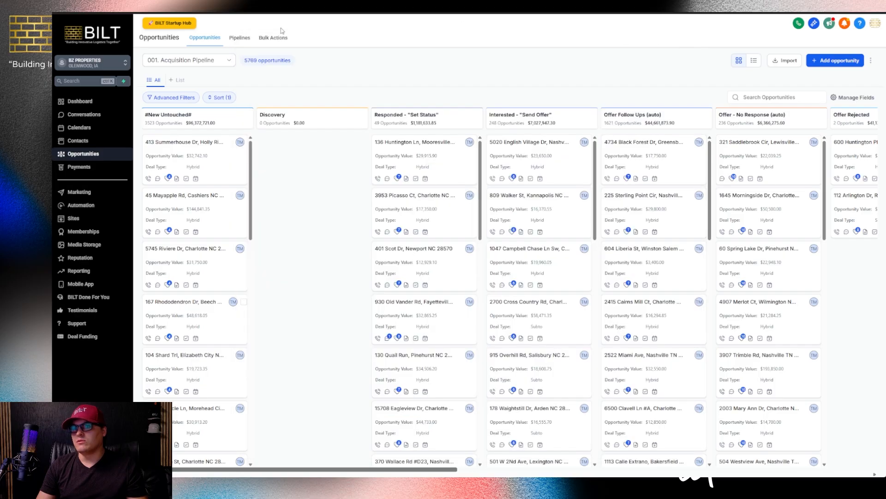
left_click(94, 64)
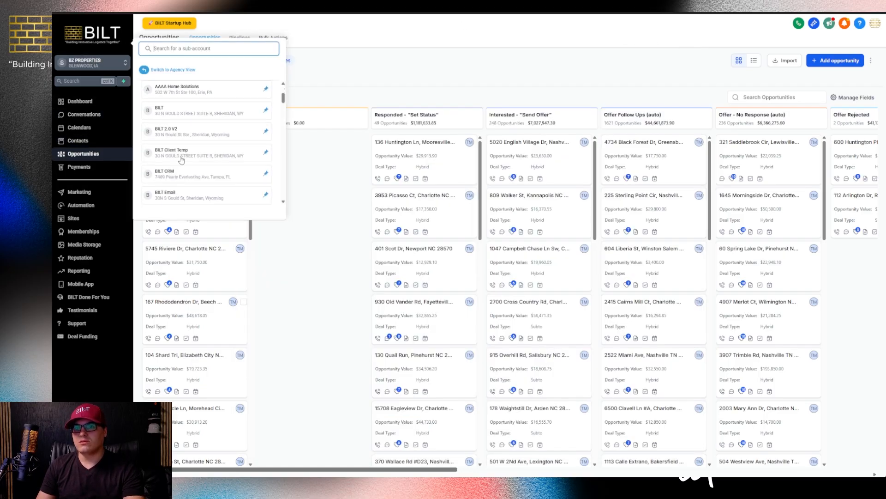
left_click(169, 133)
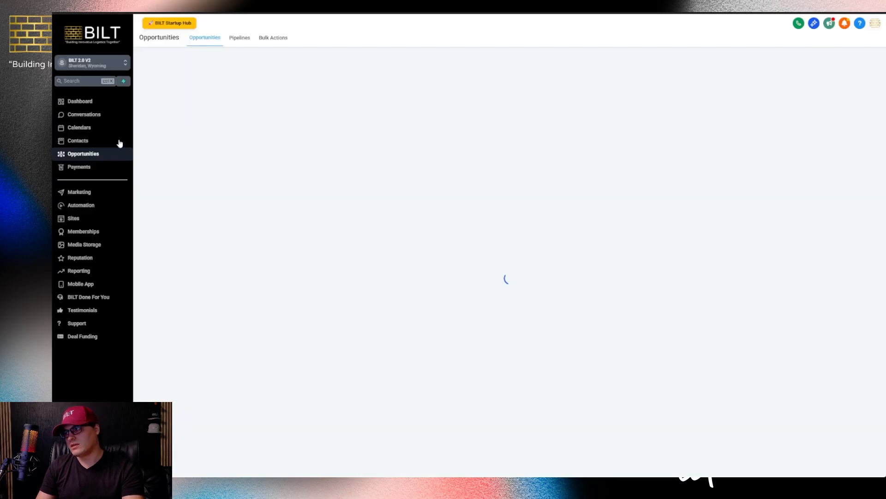
left_click(73, 142)
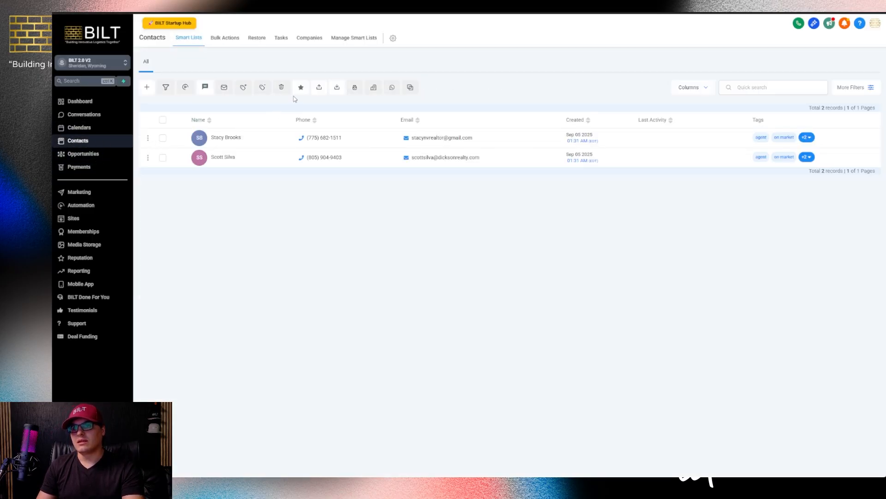
left_click(337, 88)
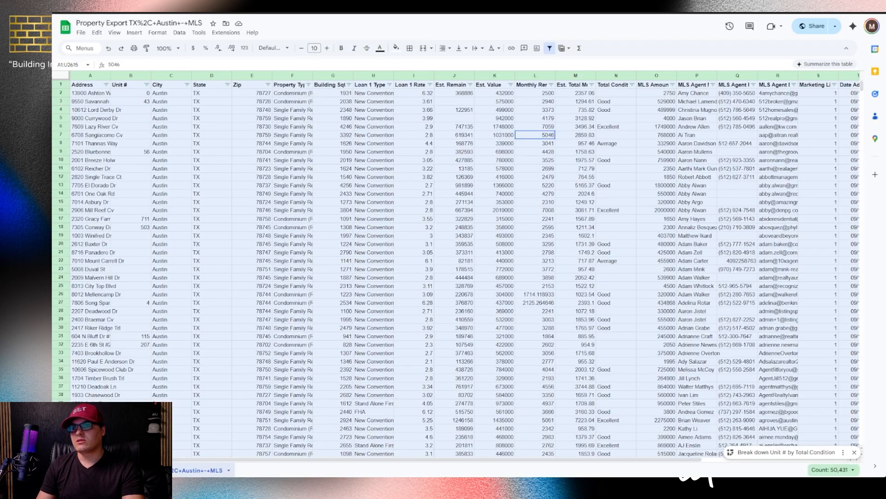
Save the Austin property export to disk in .csv format
left_click(81, 33)
mouse_move(114, 132)
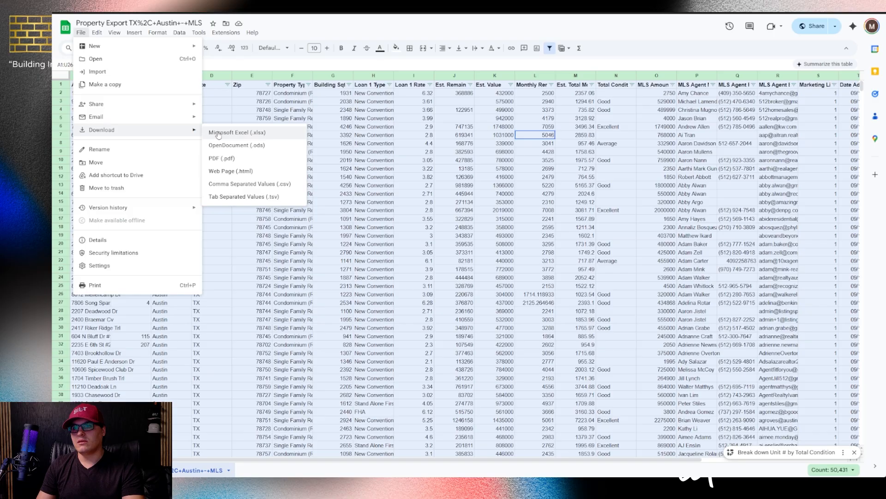
left_click(238, 185)
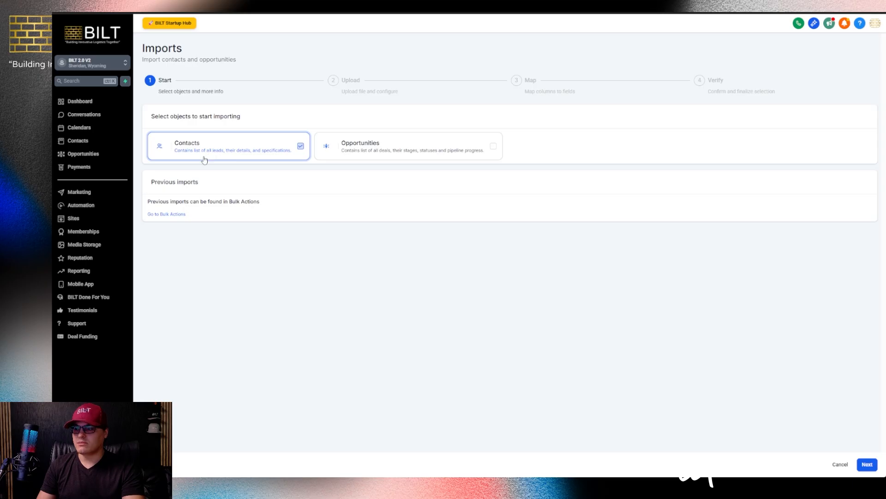
Upload the property export CSV as Contacts, advance to the Map step, then view the SOP sheet
left_click(867, 465)
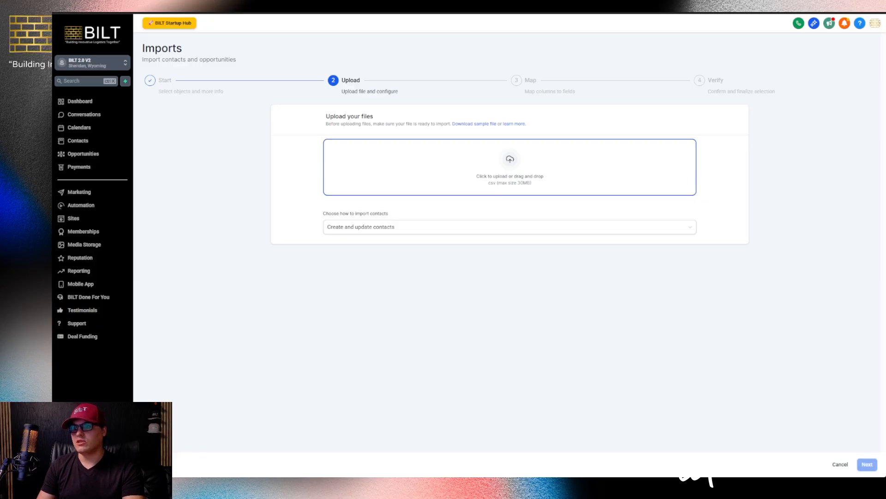
left_click(426, 225)
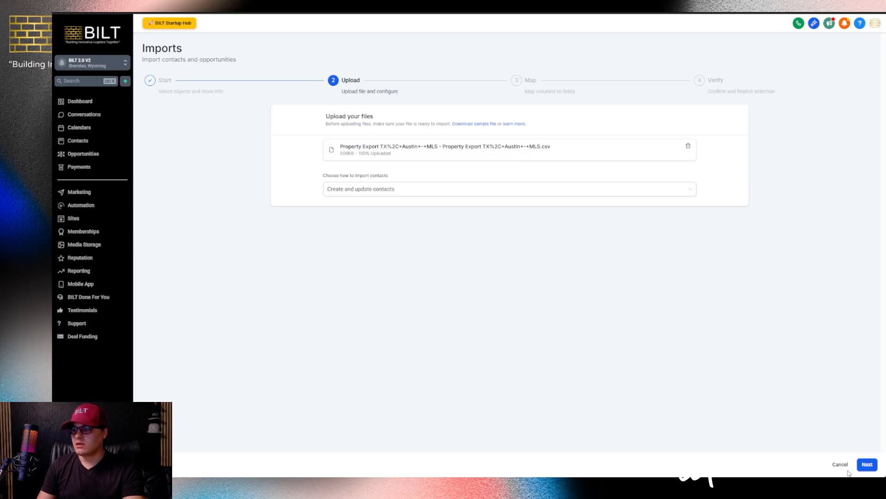
left_click(866, 465)
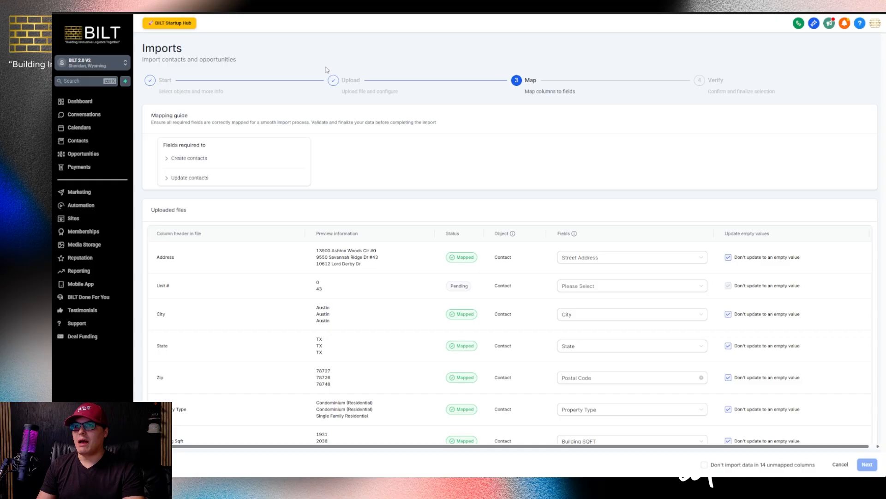
left_click(309, 9)
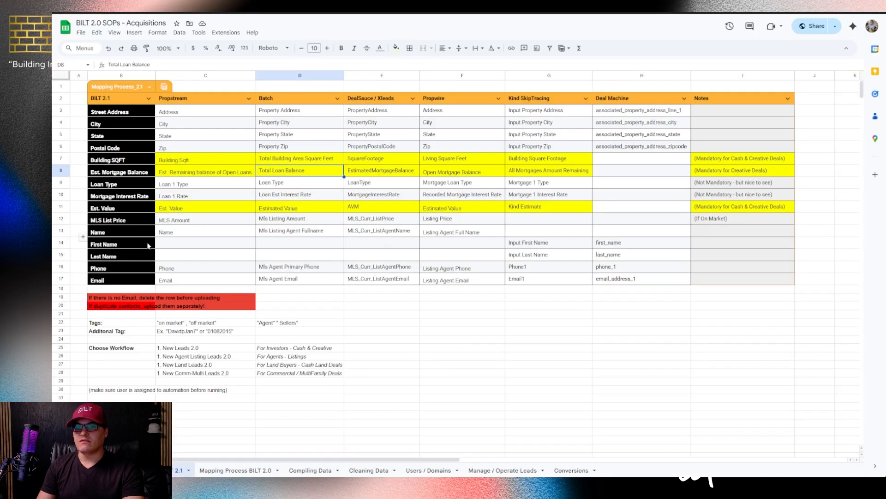
Check the SOP's Propstream Address–Zip entries against BILT fields Street Address through Email
left_click(184, 75)
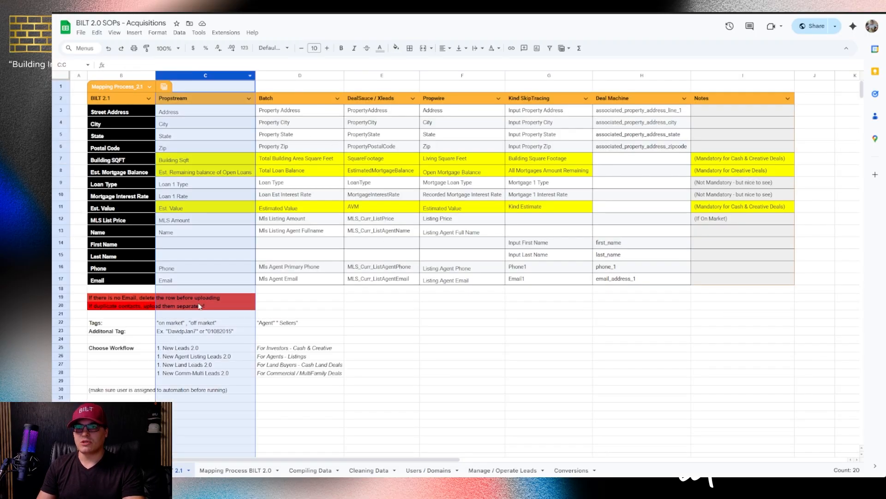
left_click_drag(187, 111, 180, 152)
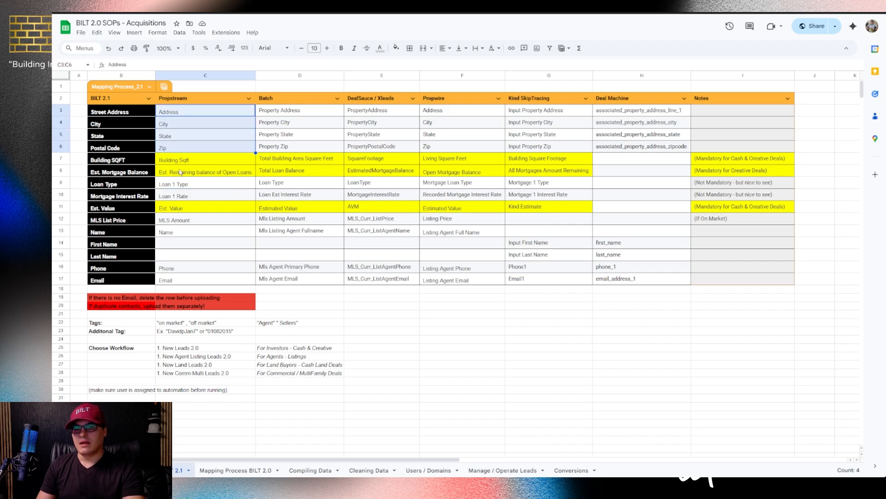
left_click_drag(109, 112, 111, 280)
key("ctrl+Tab")
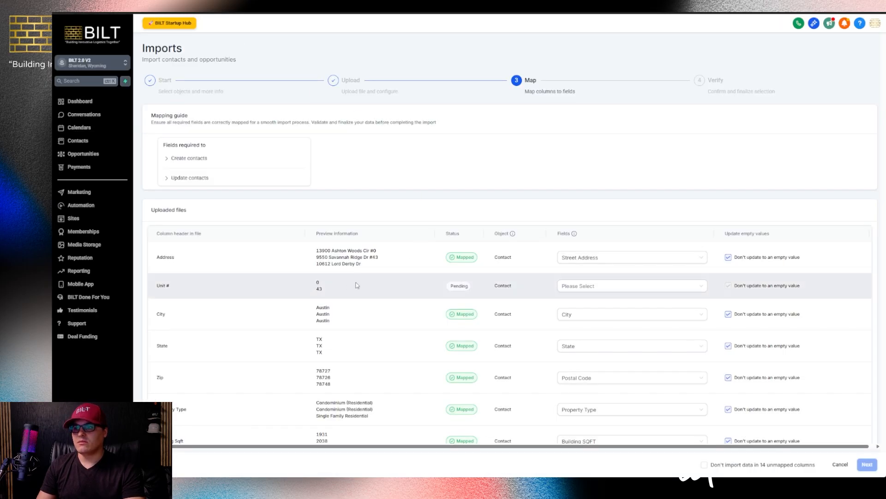
Review the import's column names (Zip, Property Type) against the SOP mapping sheet
scroll(358, 283, "down", 2)
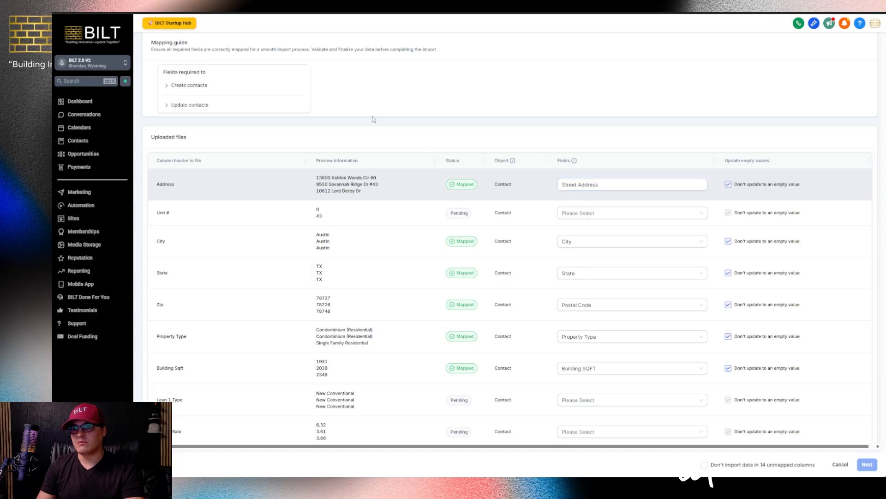
key("ctrl+shift+Tab")
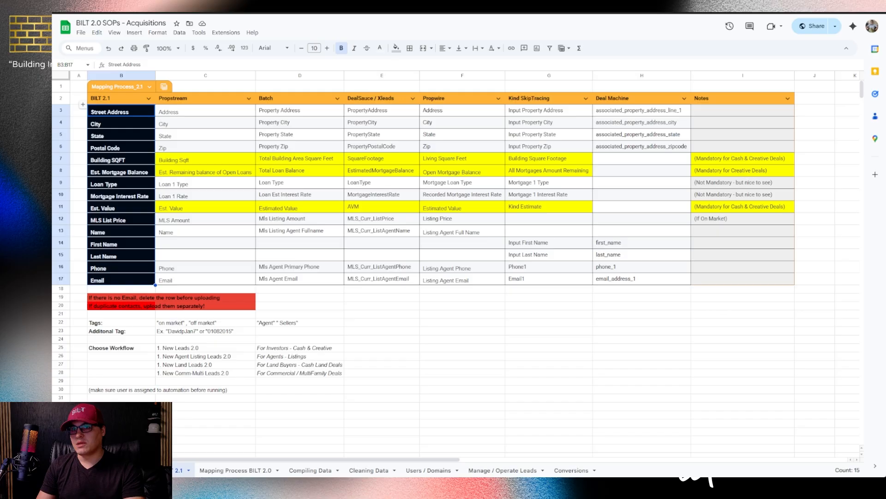
key("ctrl+Tab")
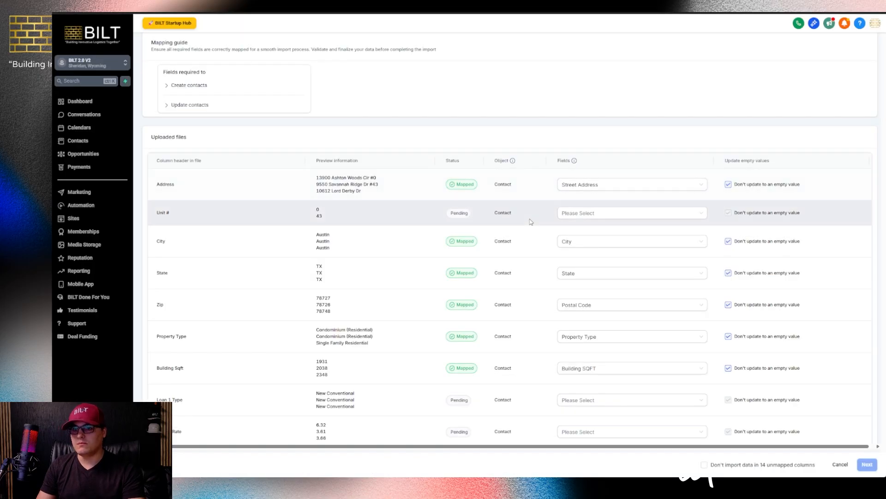
scroll(561, 203, "down", 1)
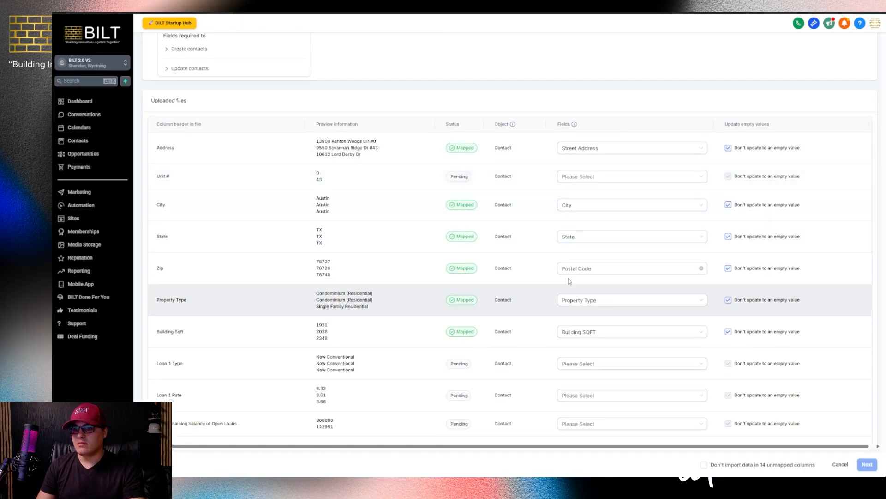
left_click_drag(163, 269, 158, 270)
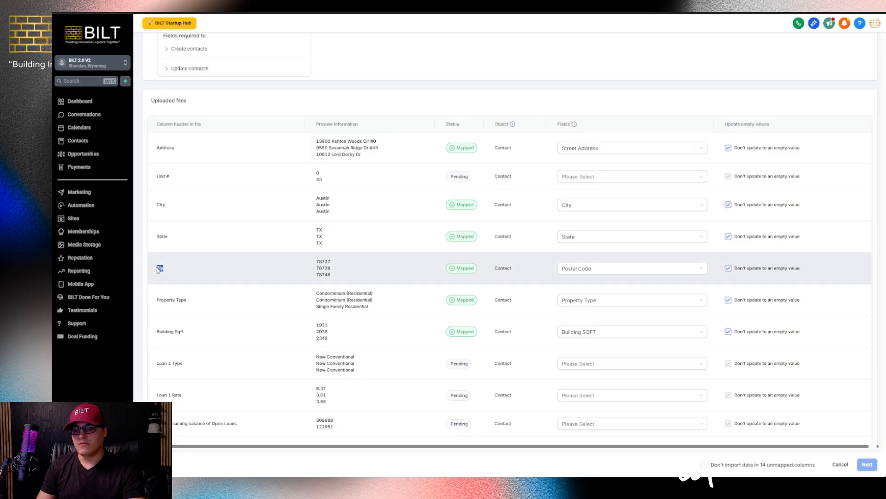
scroll(158, 270, "down", 2)
left_click_drag(199, 224, 156, 227)
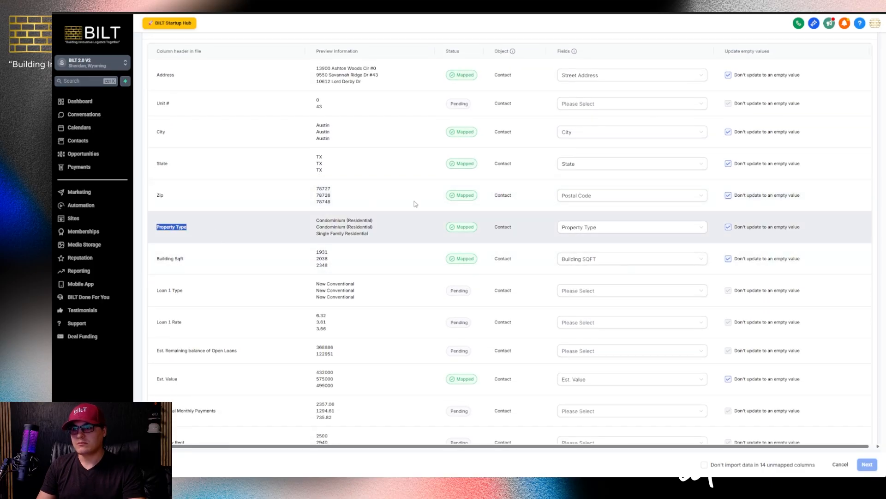
left_click(581, 225)
left_click(515, 230)
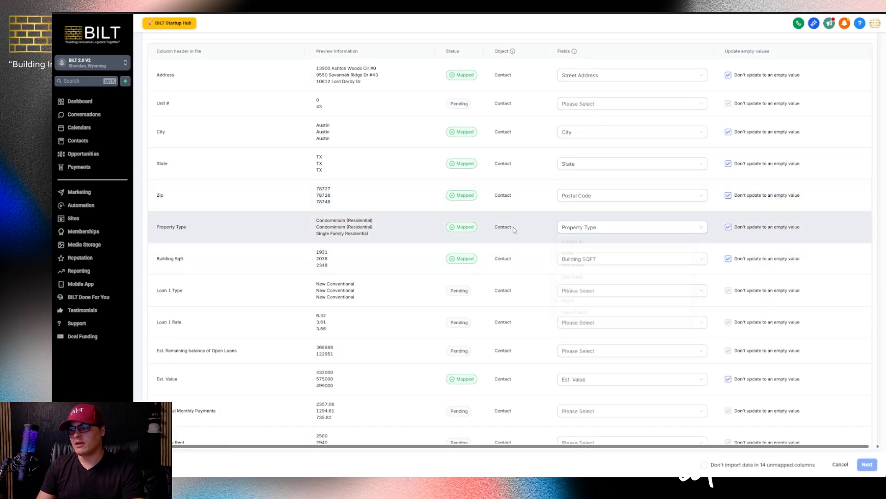
Map Loan 1 Type to Mortgage Interest Rate via a 'rate' search, then check that SOP row
left_click_drag(208, 264, 168, 261)
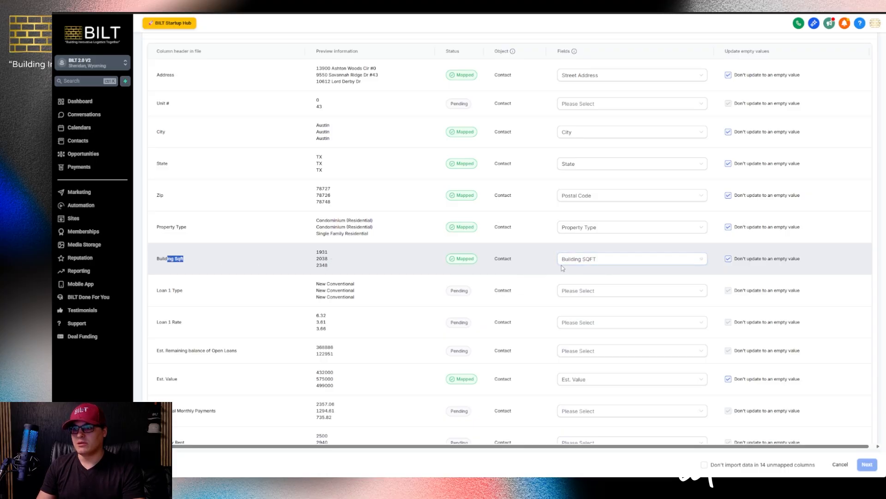
scroll(360, 251, "down", 1)
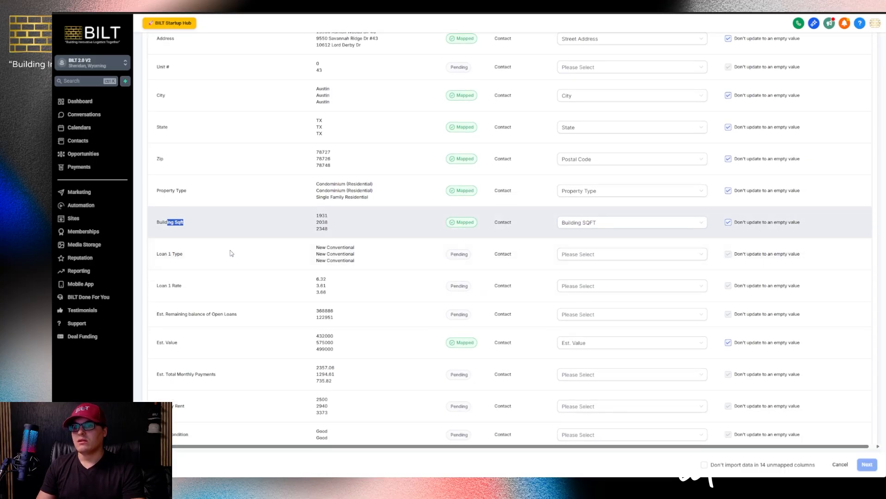
left_click_drag(184, 253, 158, 253)
left_click_drag(181, 286, 159, 285)
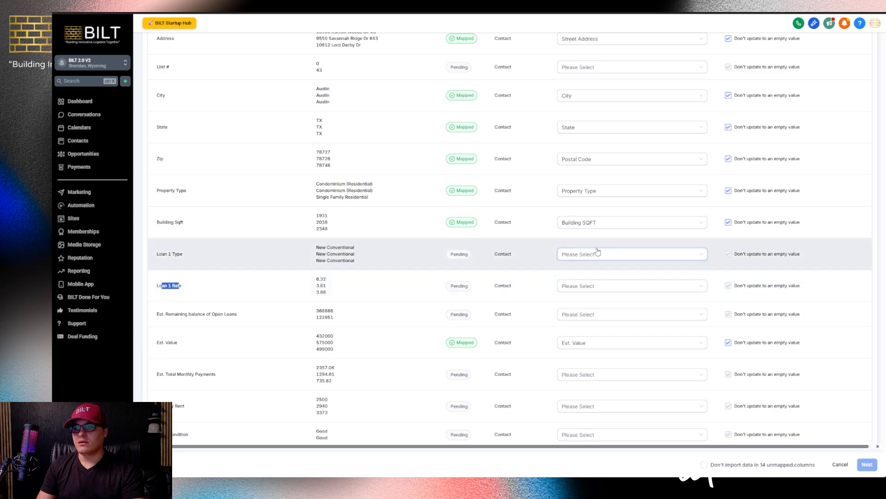
left_click(597, 252)
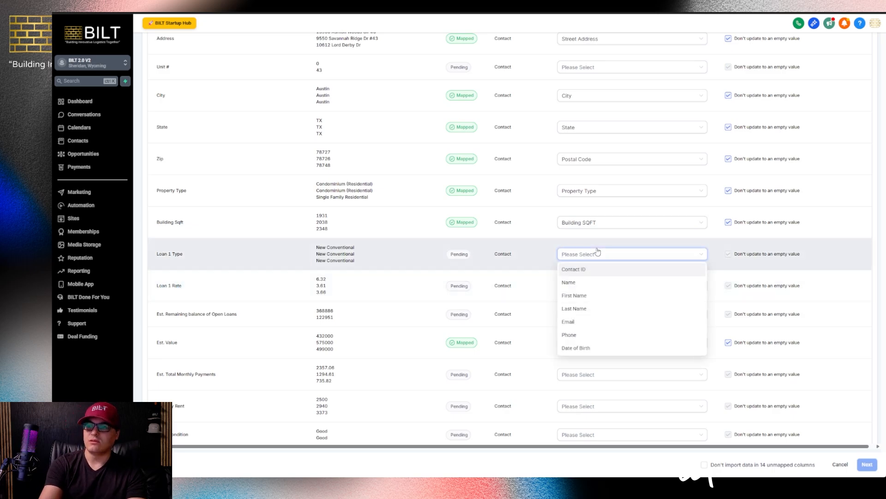
type("rate")
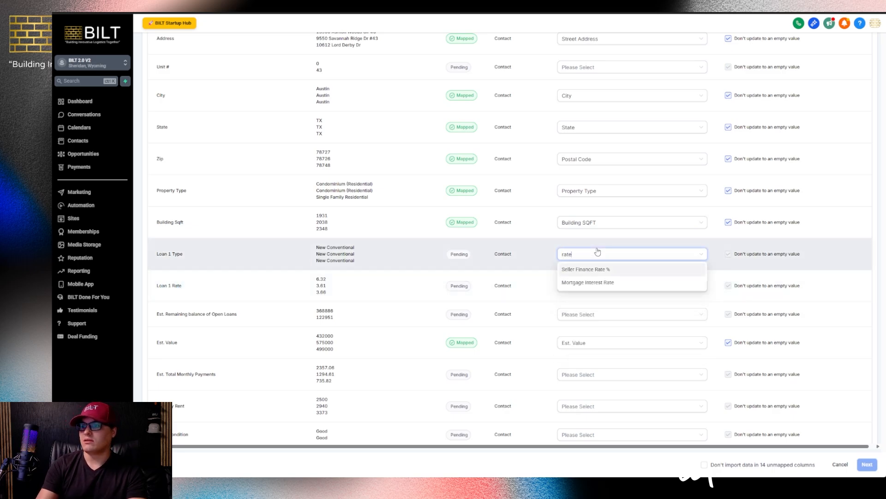
left_click(579, 282)
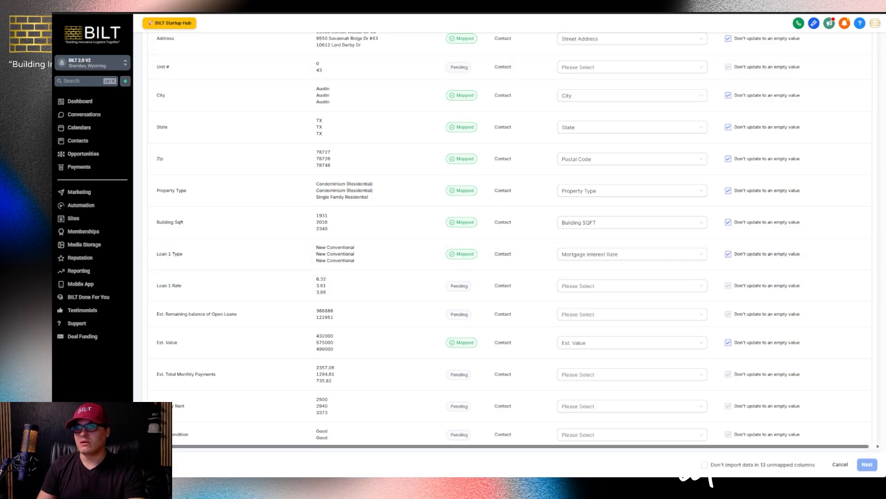
left_click(194, 10)
left_click(138, 196)
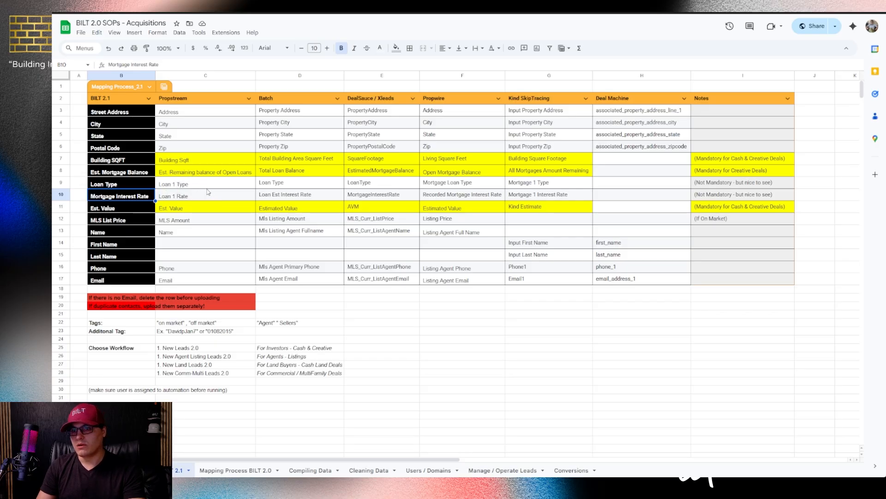
Remap Loan 1 Type to Loan Type and map Loan 1 Rate to Mortgage Interest Rate
key("ctrl+shift+Tab")
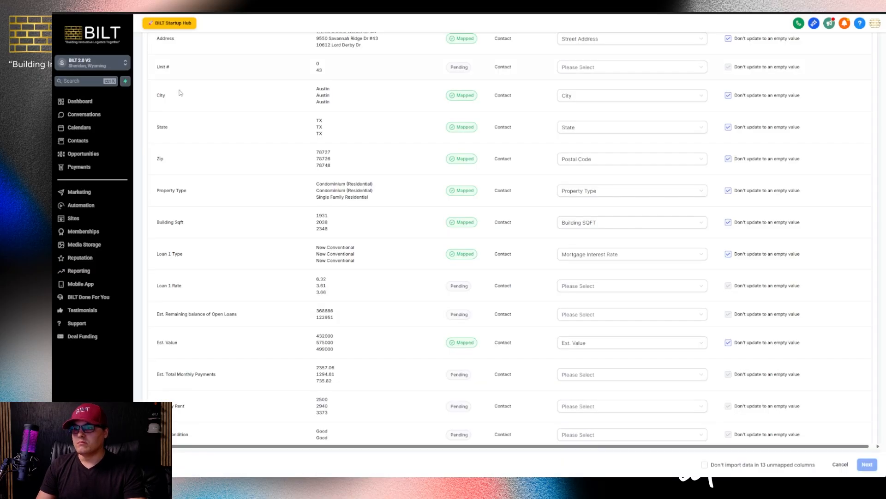
left_click(580, 287)
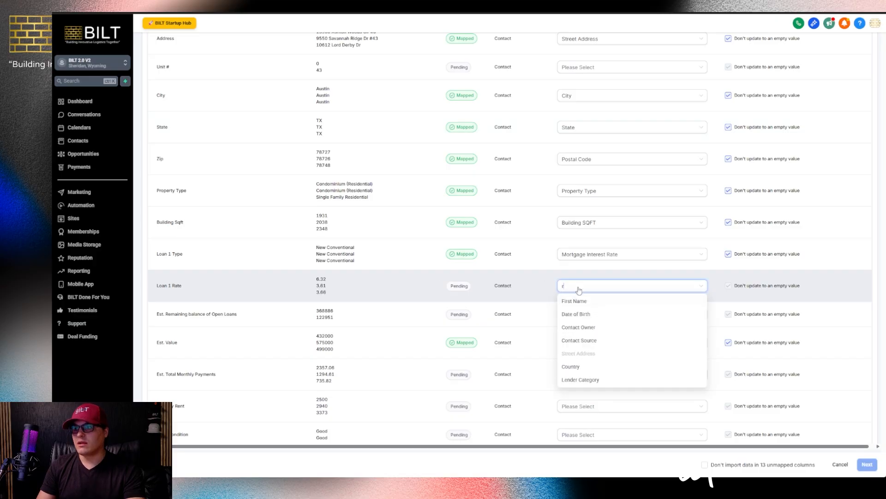
type("ra")
left_click(612, 255)
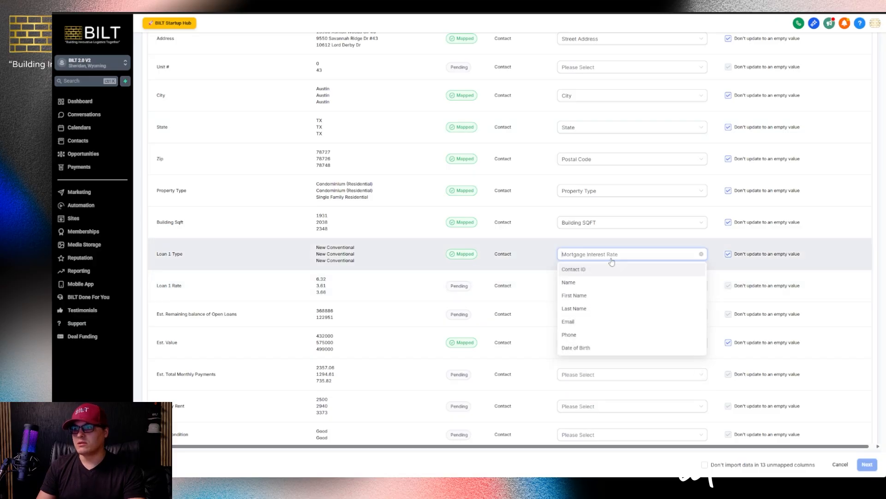
type("type")
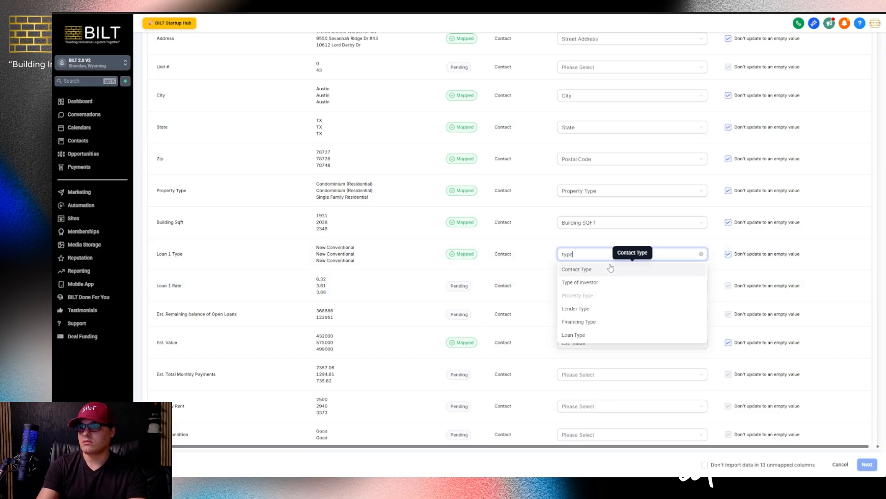
left_click(577, 335)
left_click(578, 287)
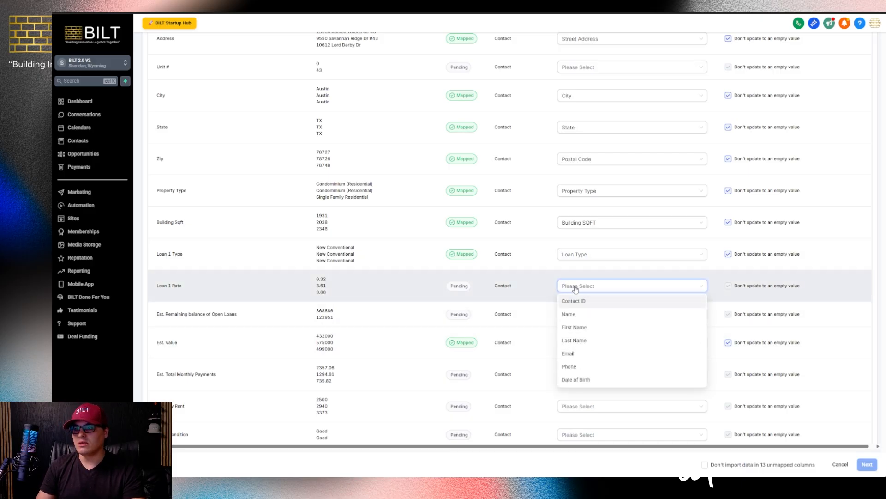
type("rate")
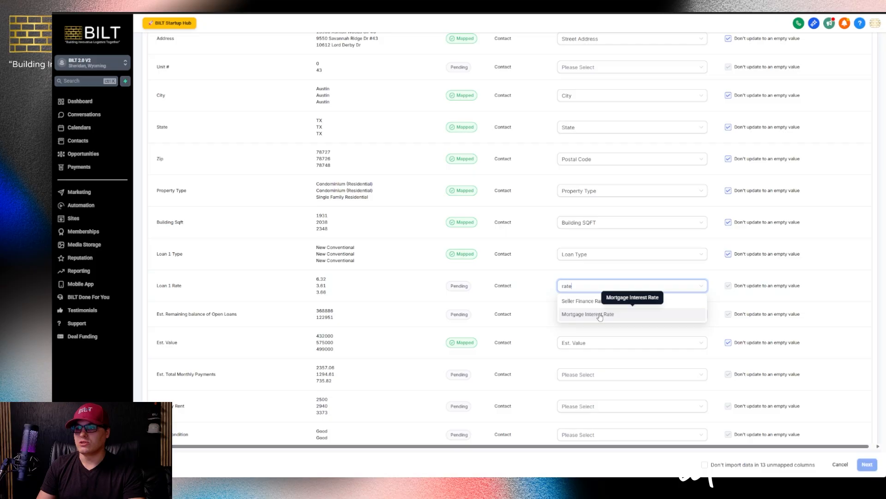
left_click(600, 314)
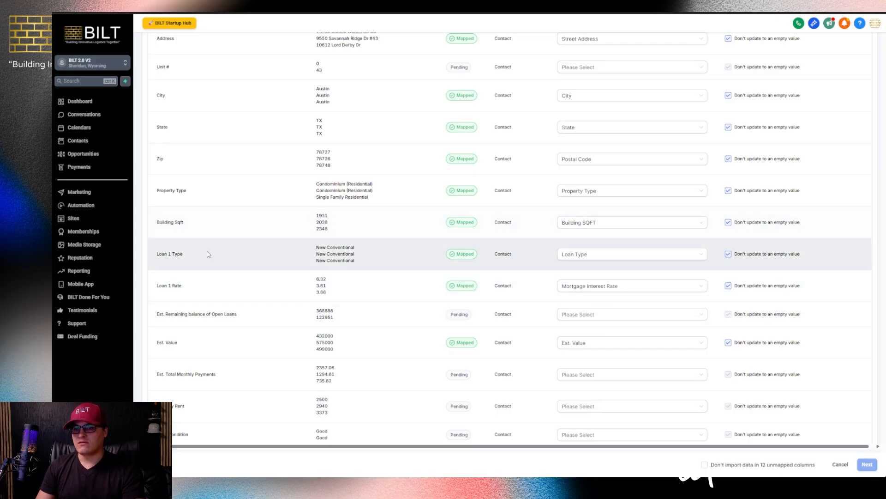
Map Est. Remaining balance of Open Loans to Est. Mortgage Balance and verify it in the SOP
left_click_drag(209, 253, 150, 249)
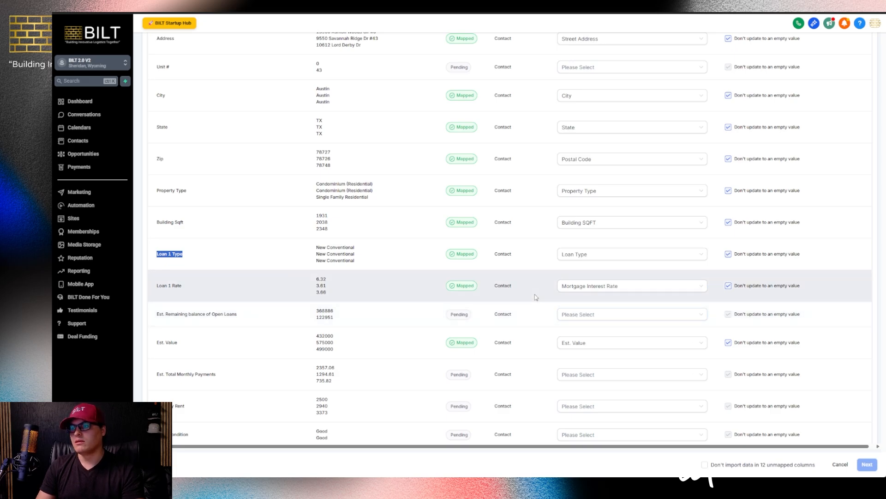
scroll(535, 298, "down", 1)
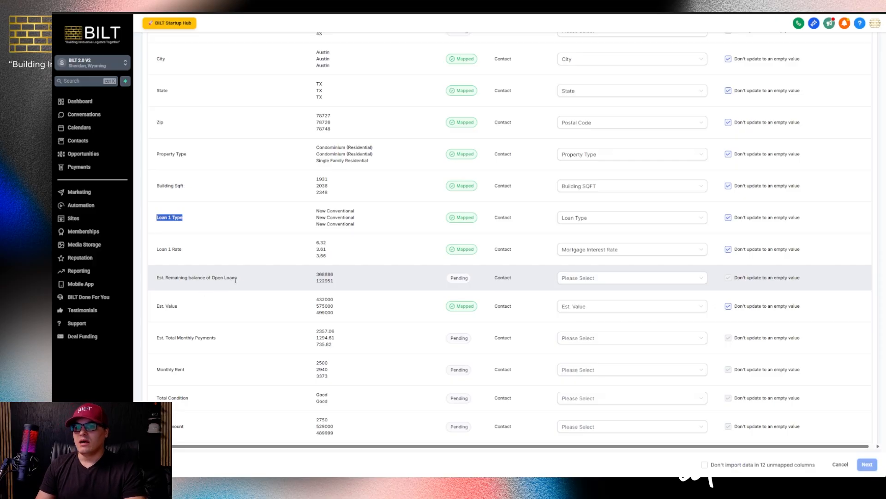
left_click_drag(235, 279, 160, 283)
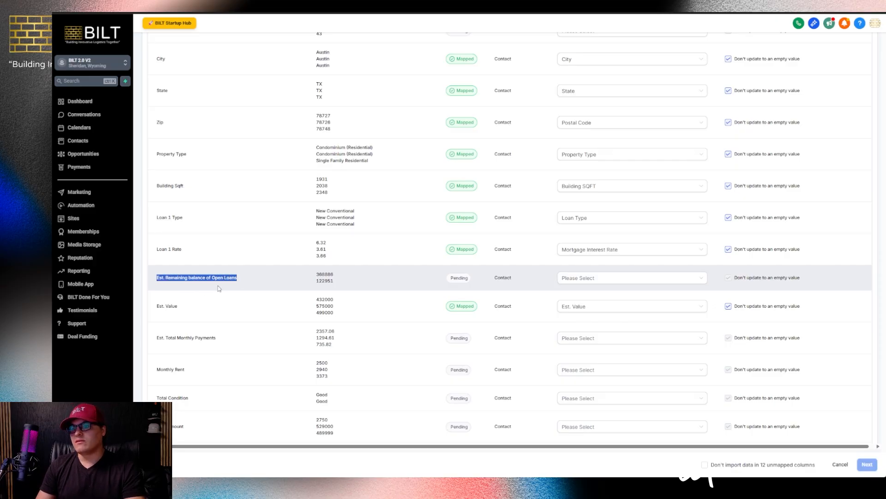
left_click(576, 284)
type("mort")
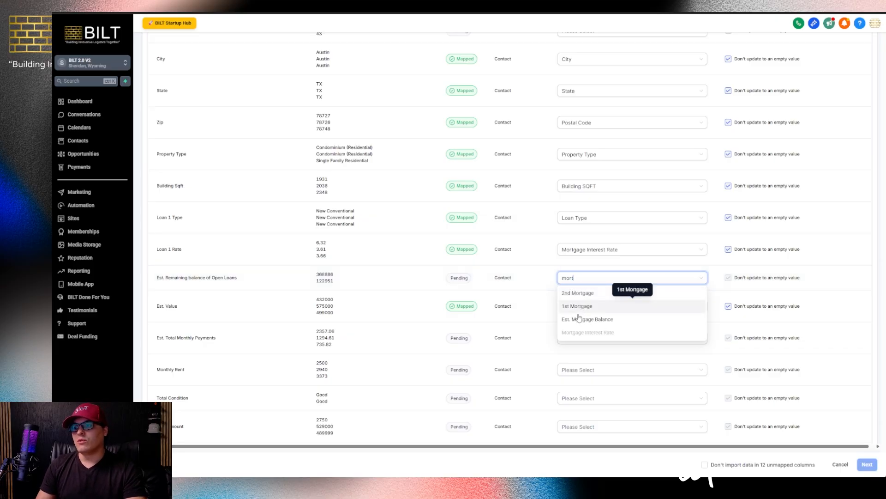
left_click(588, 319)
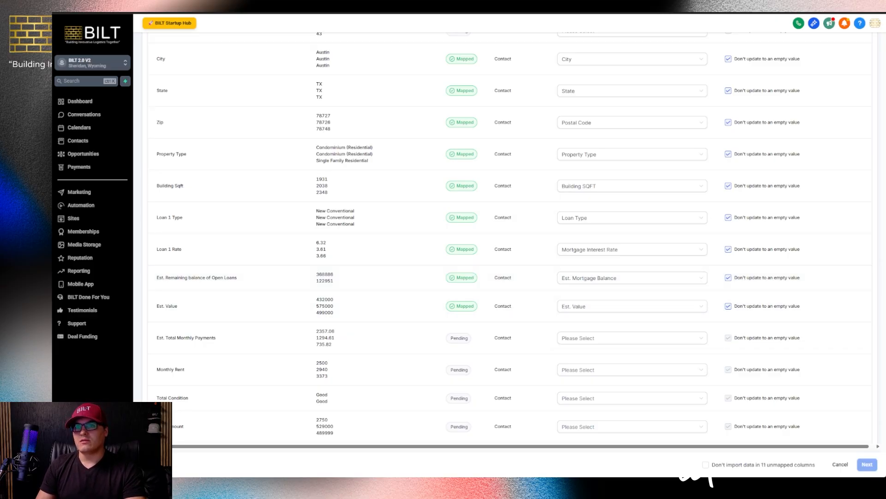
key("ctrl+Tab")
left_click(122, 175)
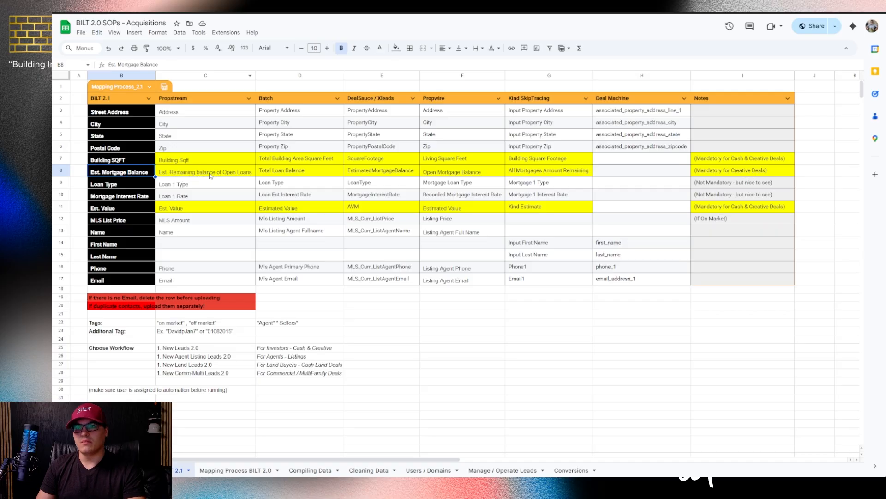
key("ctrl+shift+Tab")
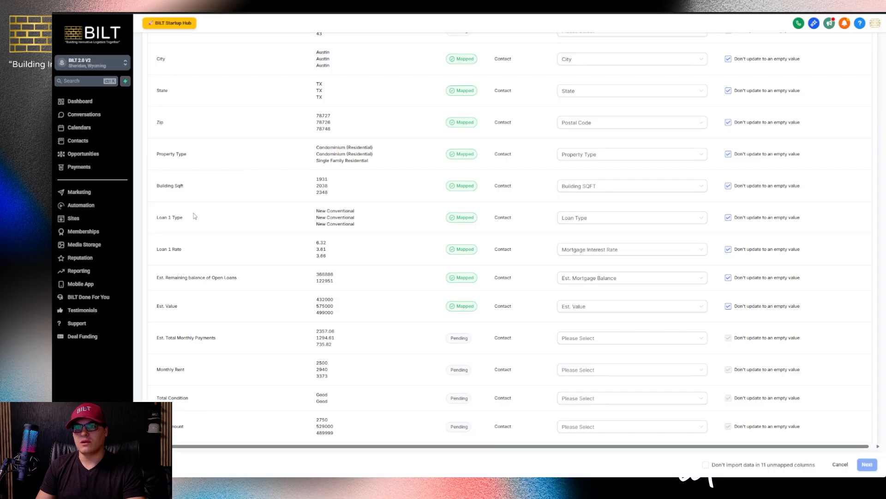
left_click_drag(241, 277, 150, 271)
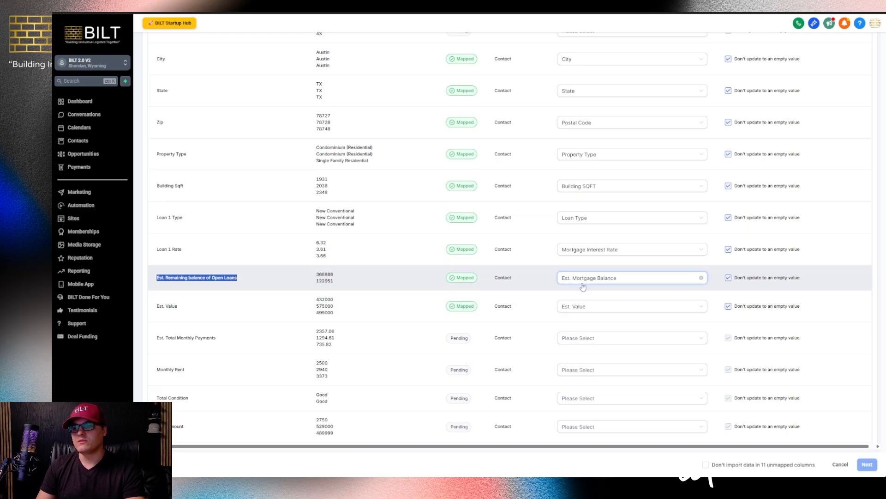
left_click_drag(179, 306, 157, 313)
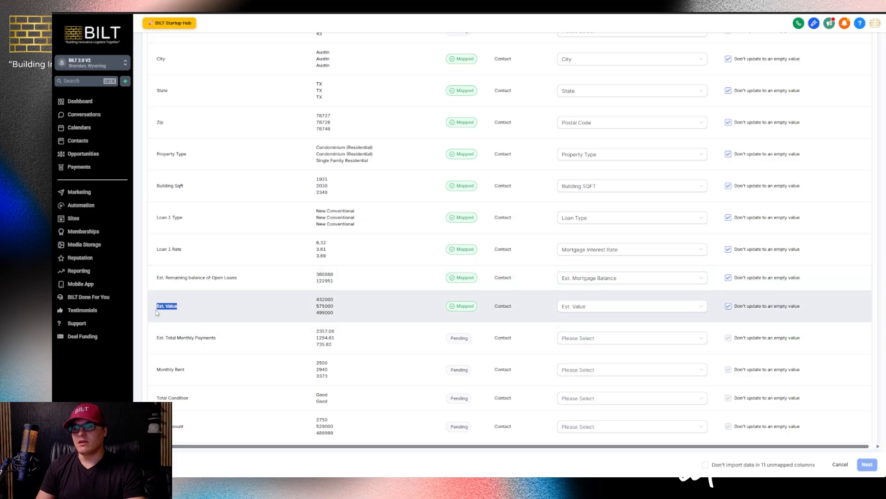
left_click(251, 12)
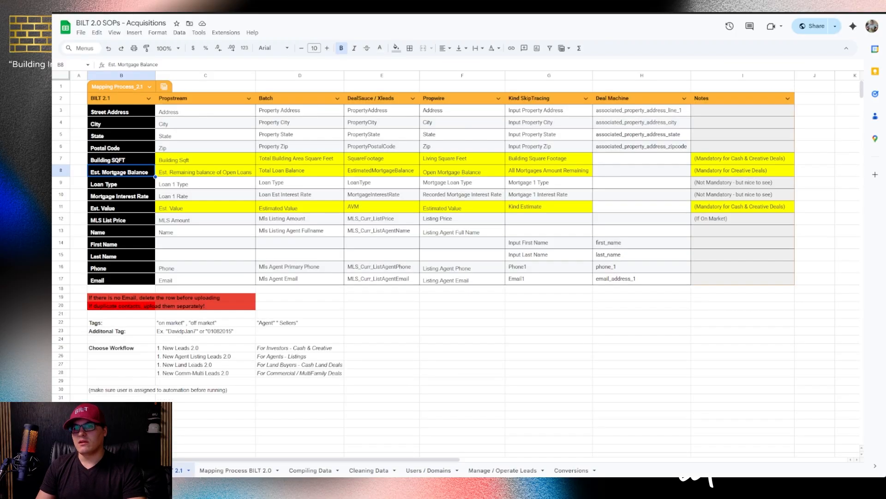
left_click(188, 174)
left_click(94, 210)
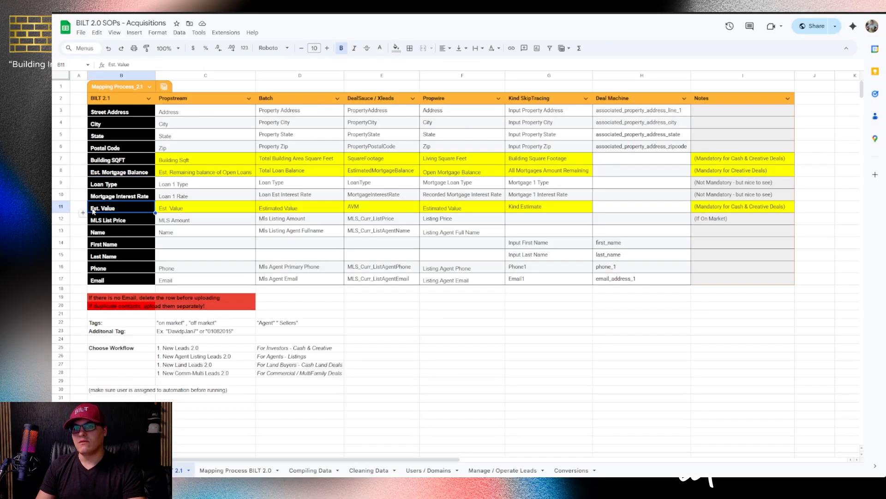
left_click(121, 12)
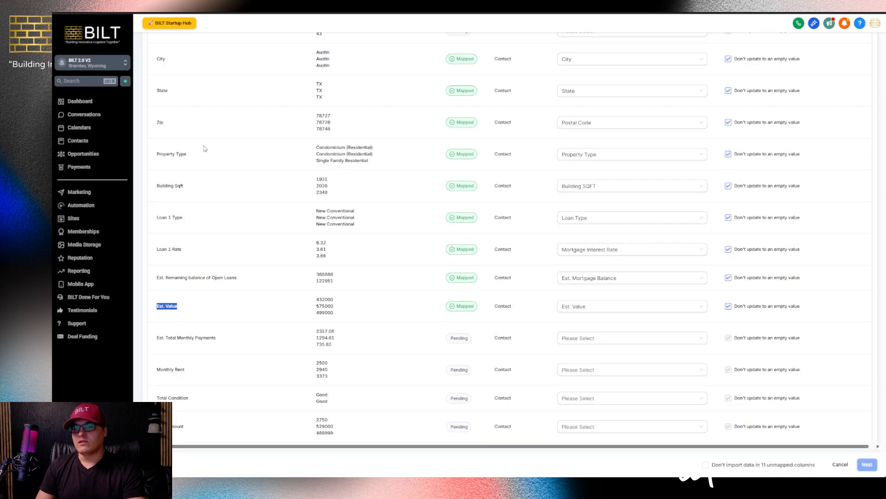
scroll(309, 281, "down", 2)
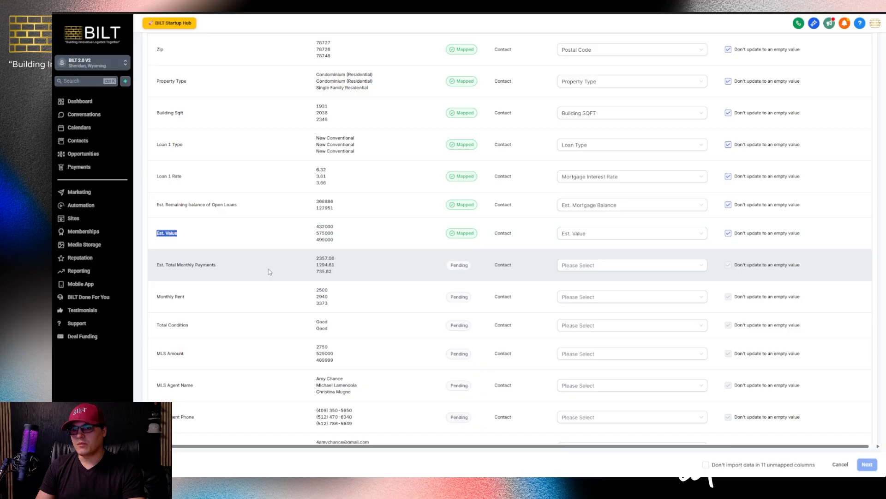
left_click_drag(217, 265, 155, 265)
left_click_drag(205, 295, 155, 297)
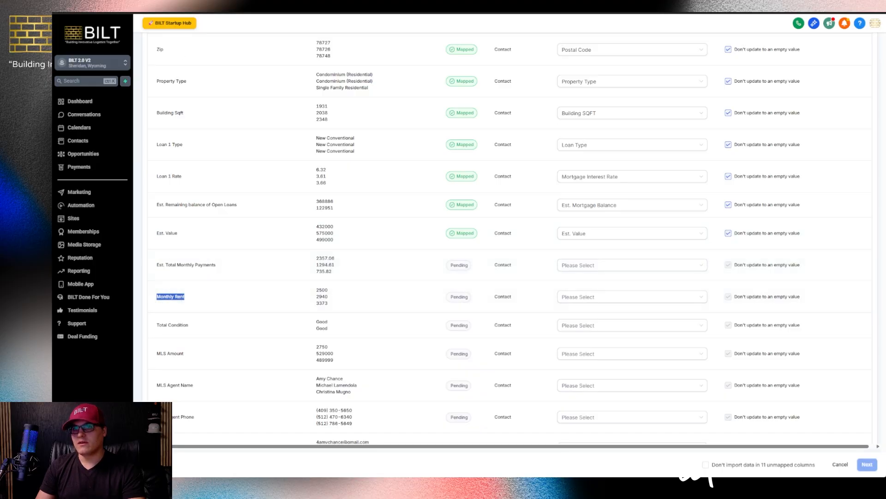
left_click(201, 13)
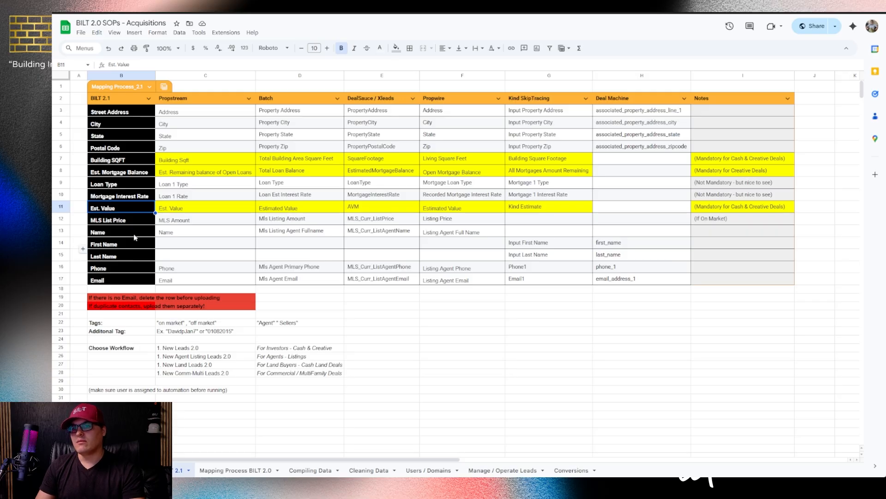
key("ctrl+Tab")
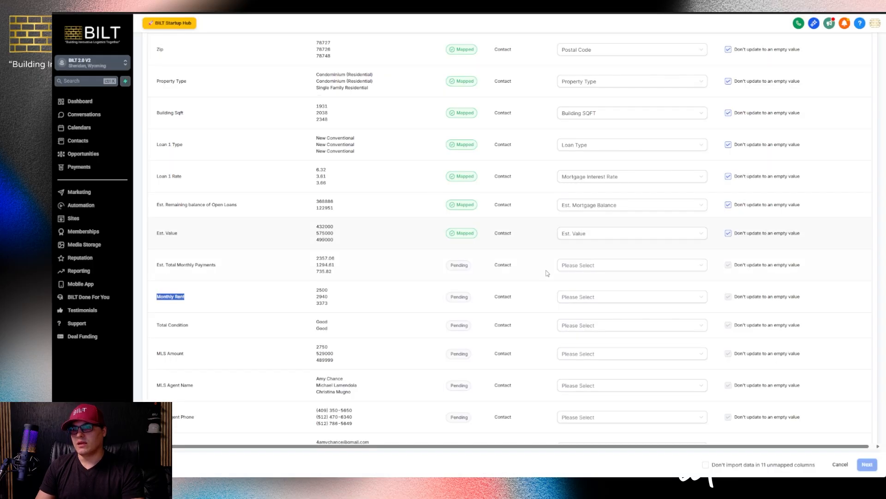
Map Est. Total Monthly Payments to Est. PITI ('pit' search) and Monthly Rent to Est. Rent ('rent' search)
left_click(584, 267)
type("p")
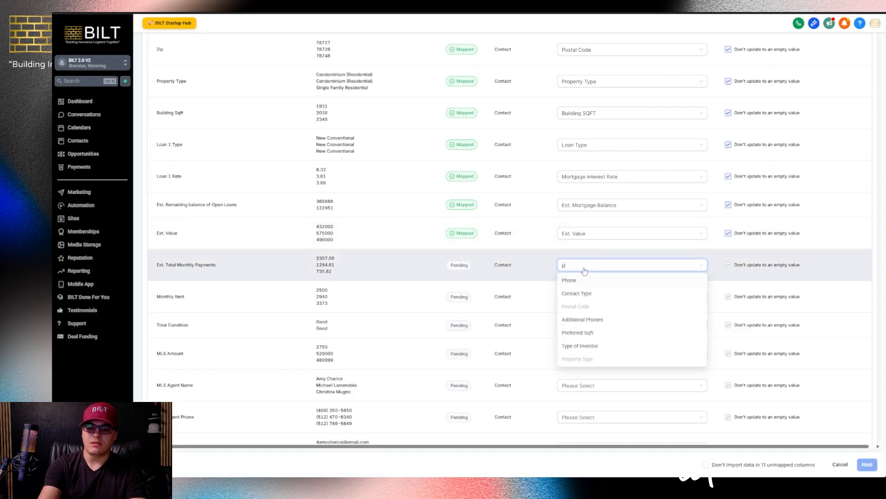
type("it")
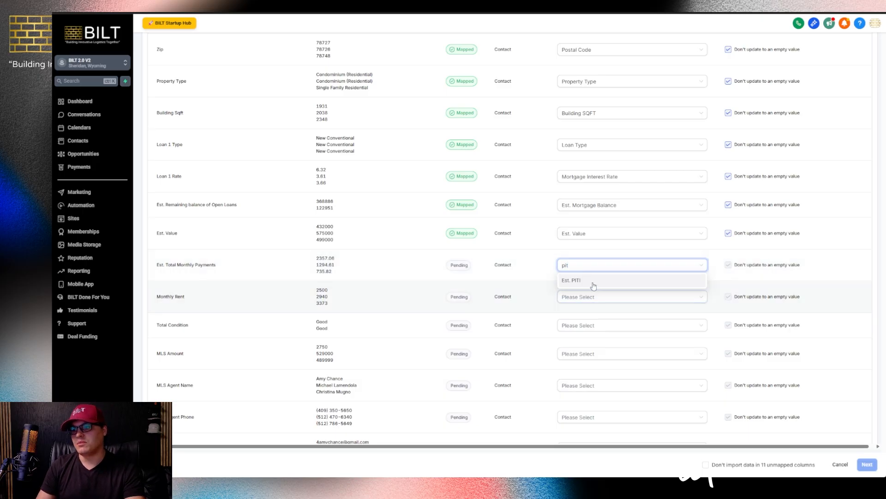
left_click(594, 285)
left_click(590, 300)
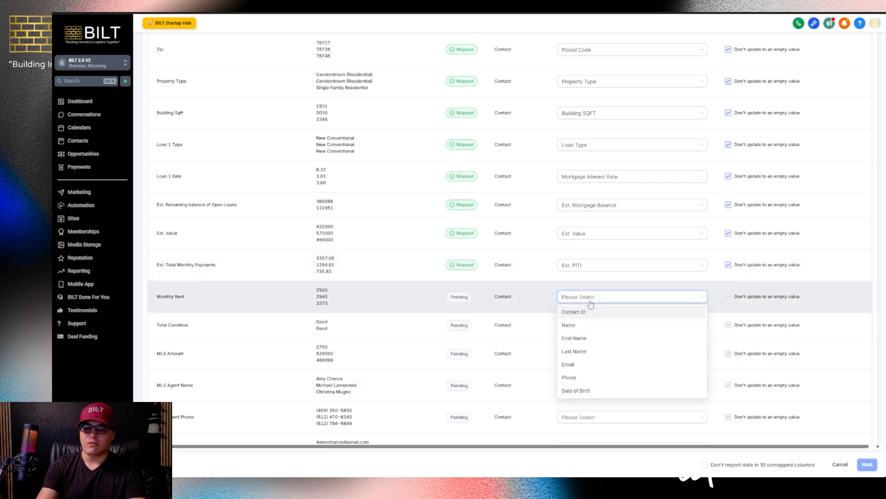
type("rent")
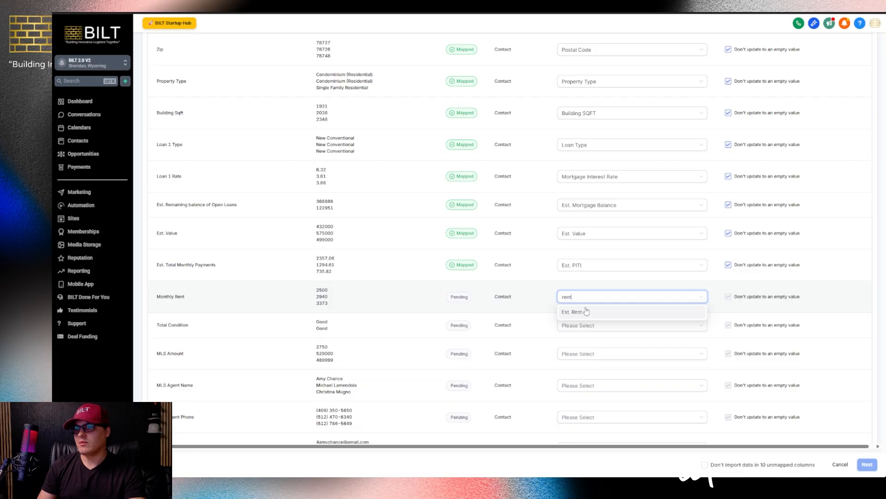
left_click(585, 311)
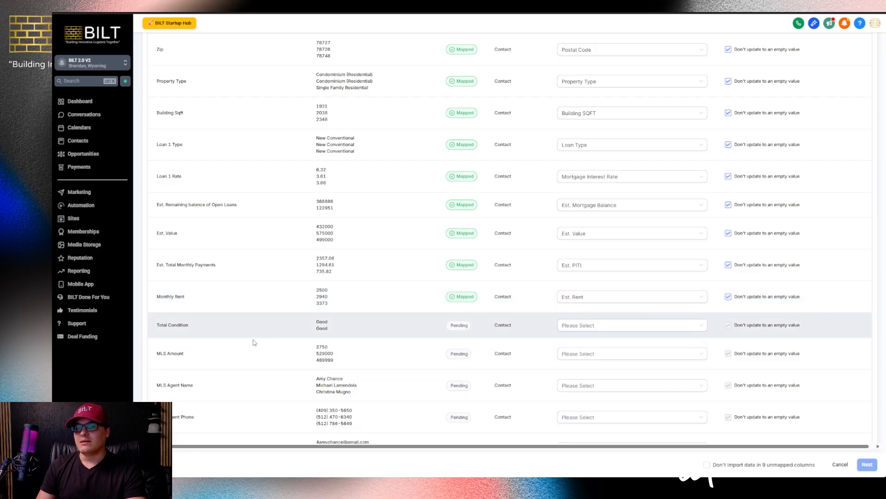
Confirm the MLS List Price row in the SOP, then map MLS Amount to it via a 'mls' search
scroll(294, 321, "down", 3)
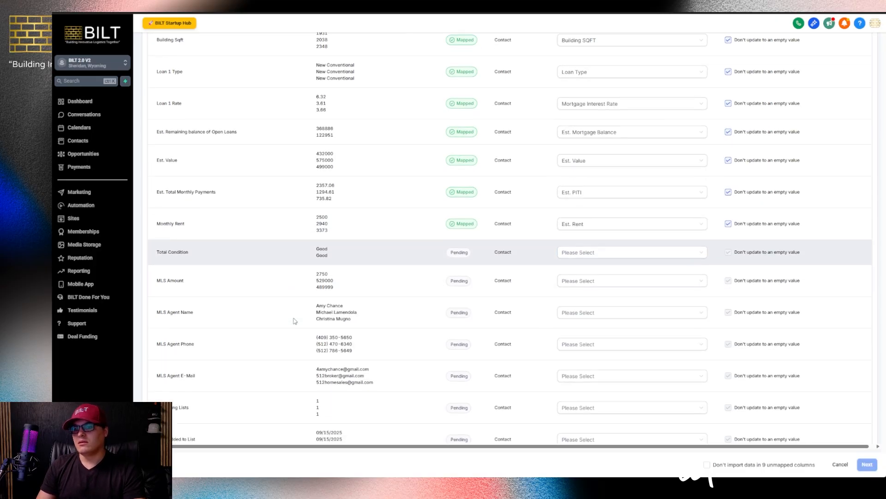
scroll(235, 273, "down", 2)
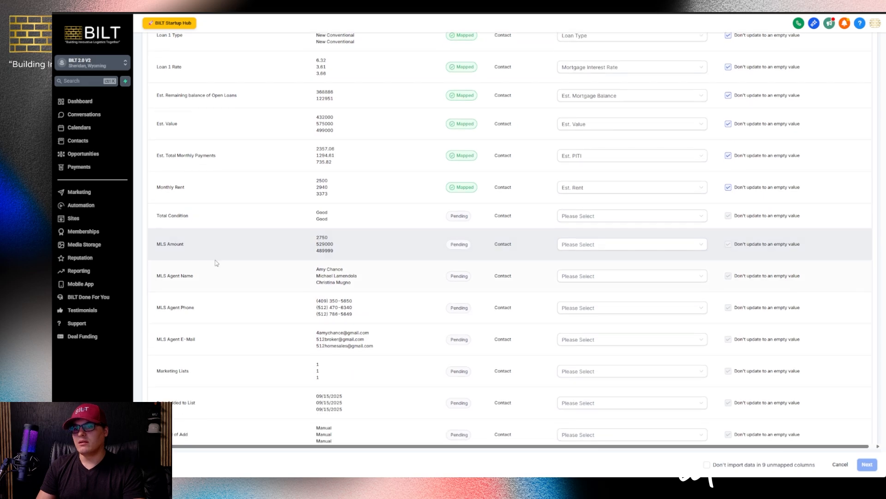
left_click(578, 244)
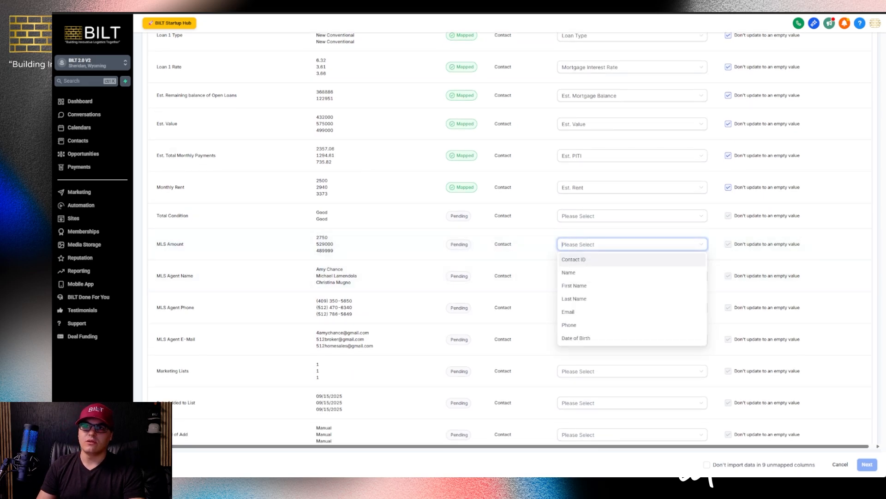
left_click(182, 12)
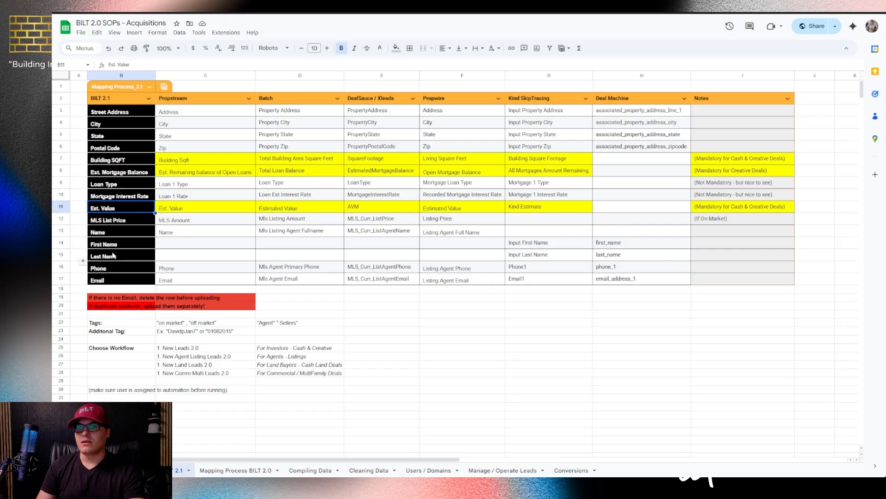
left_click(104, 222)
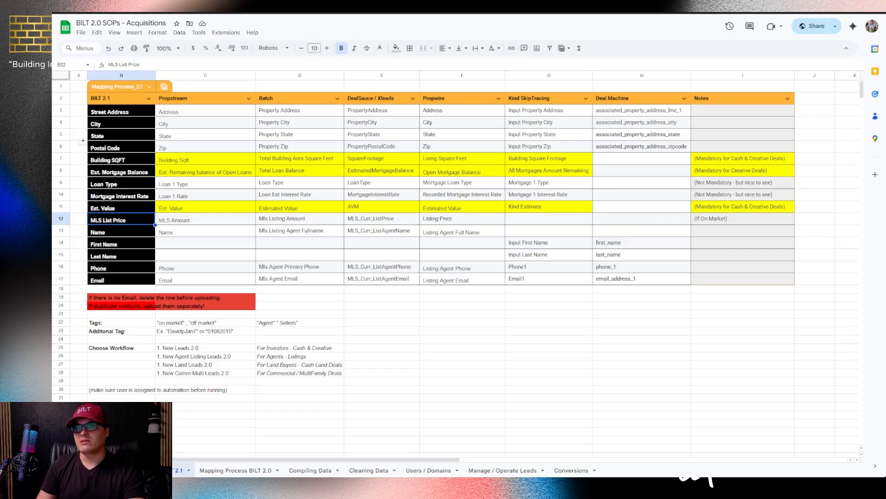
left_click(121, 13)
left_click(570, 248)
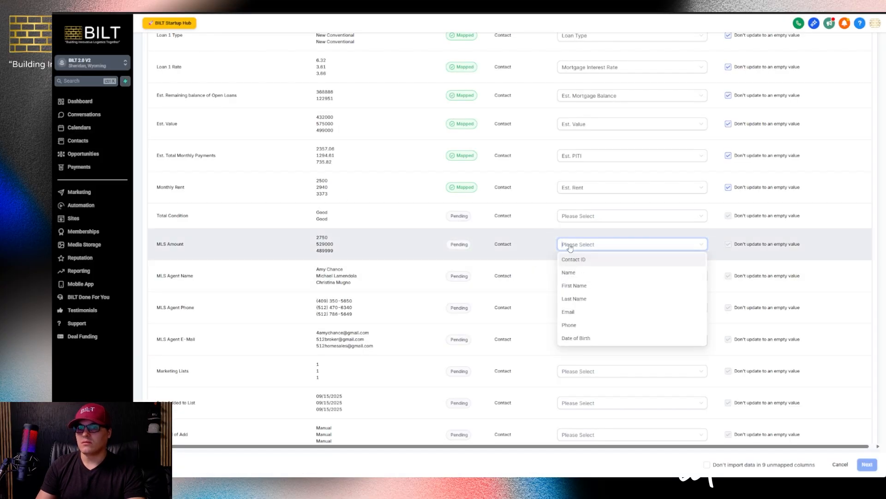
type("mls")
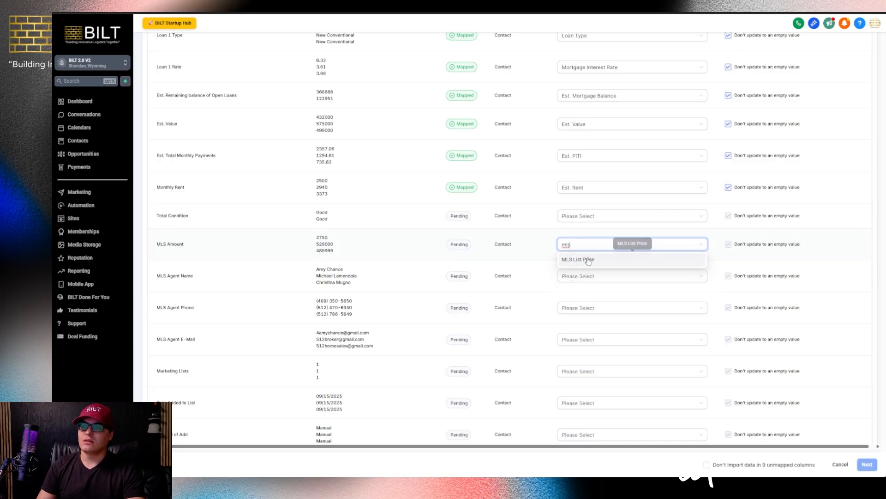
left_click(581, 259)
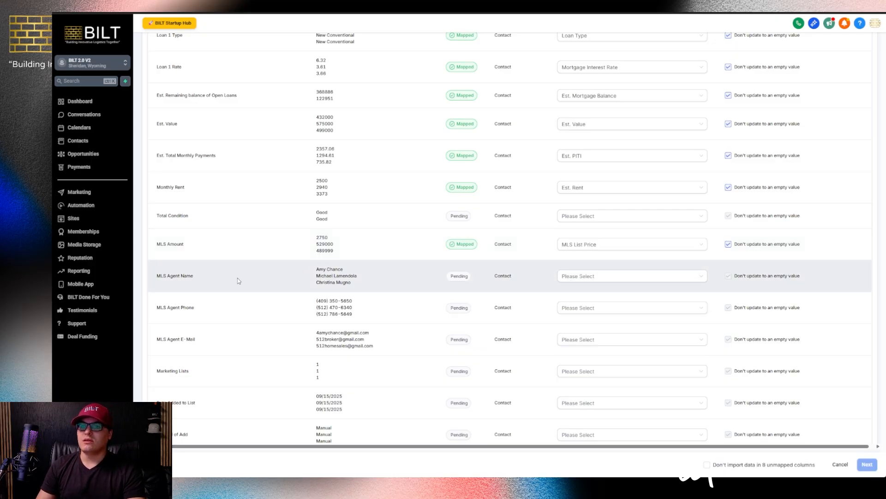
Map MLS Agent Name to Name, MLS Agent Phone to Phone, and MLS Agent E-Mail to Email
left_click(564, 281)
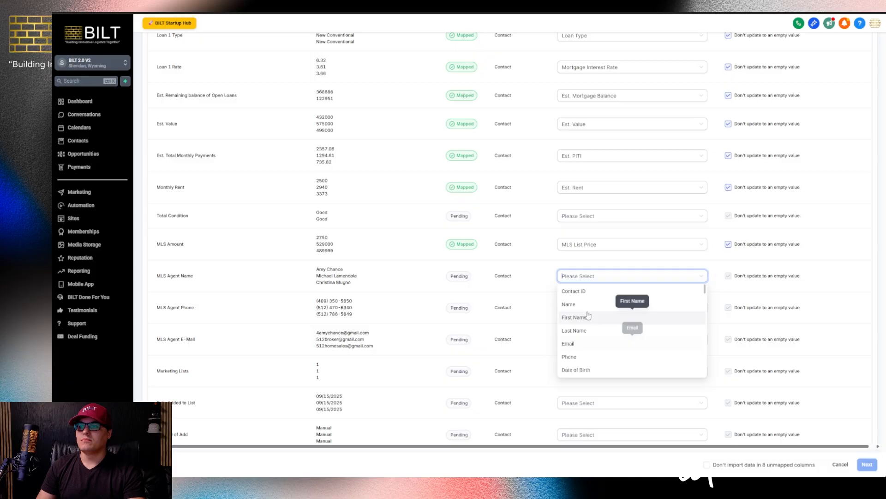
left_click(592, 308)
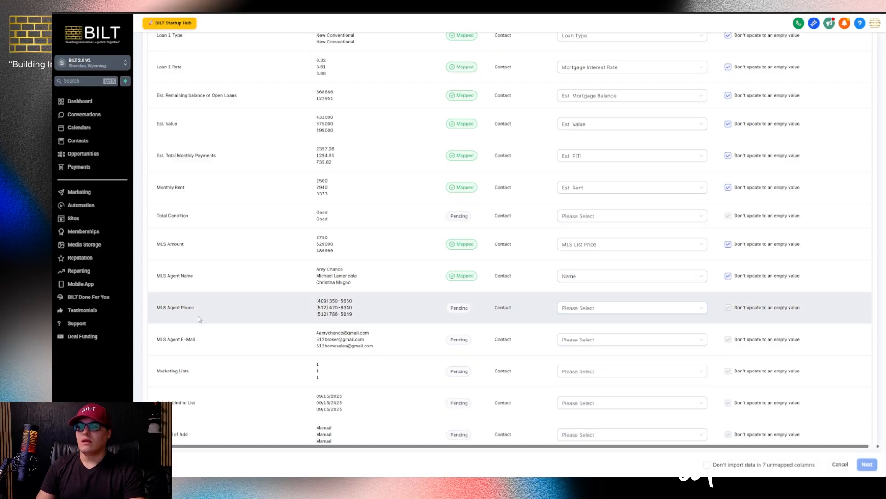
left_click(577, 308)
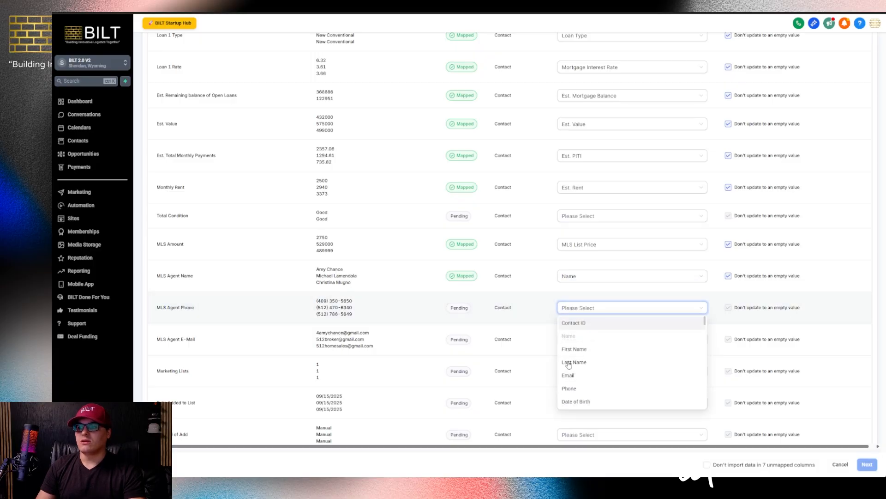
left_click(569, 389)
left_click(572, 341)
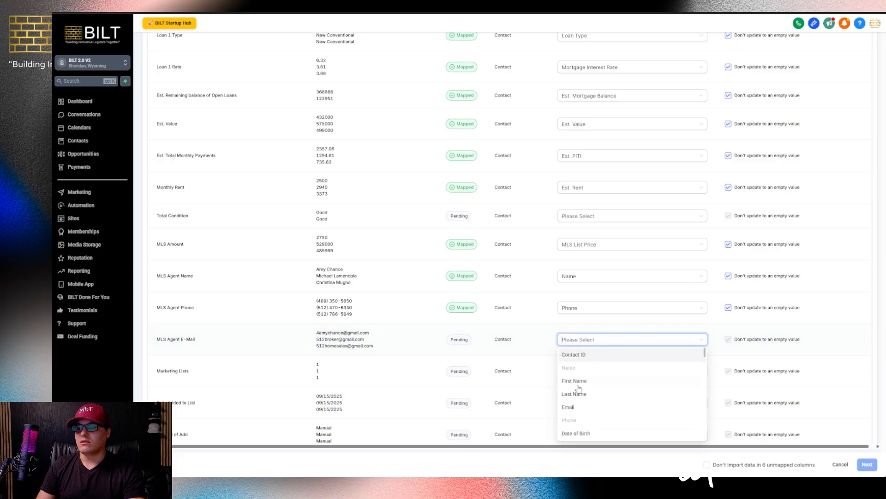
left_click(575, 399)
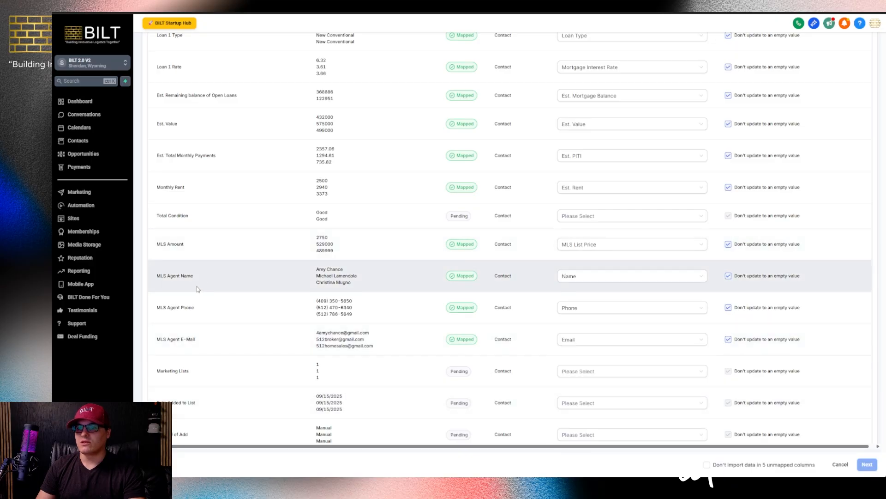
left_click_drag(176, 275, 158, 275)
left_click(564, 281)
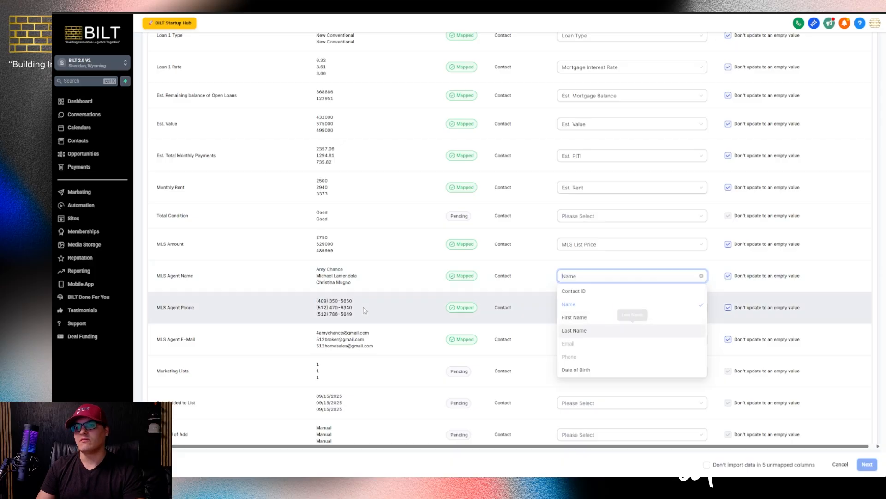
left_click(376, 289)
Choose not to import the 5 unmapped columns and advance to the Verify step
scroll(351, 301, "down", 1)
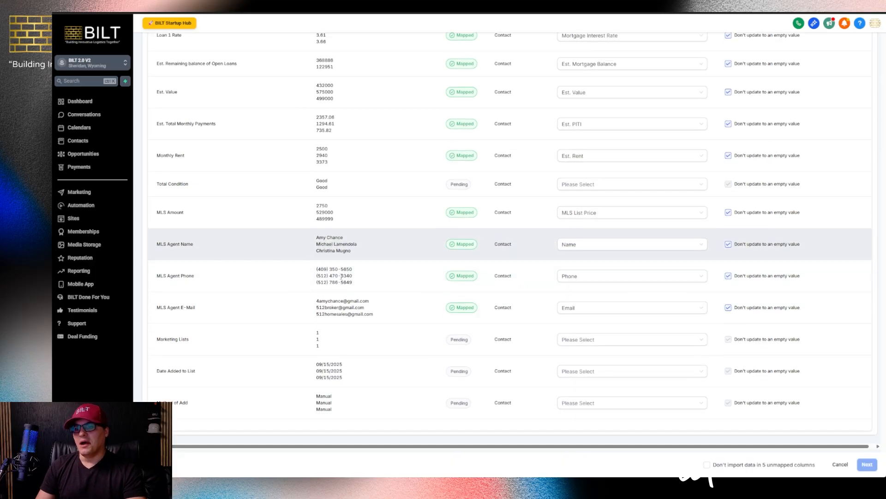
left_click_drag(317, 331, 355, 405)
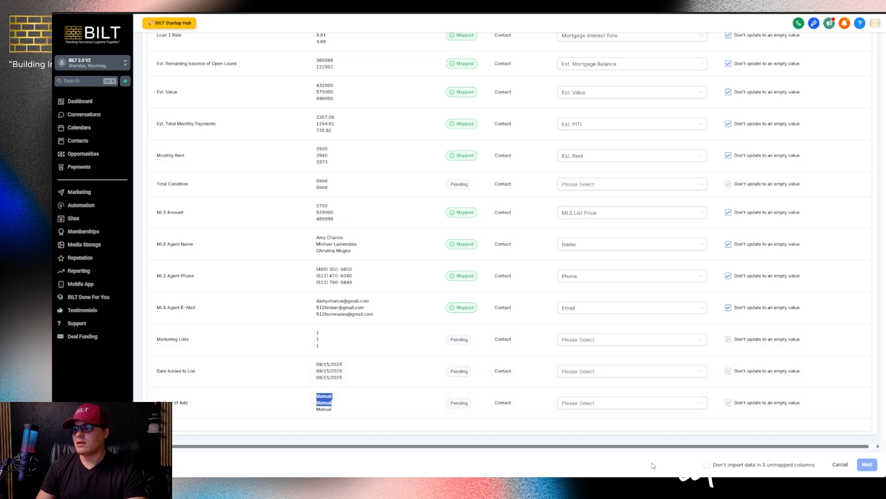
scroll(474, 392, "up", 3)
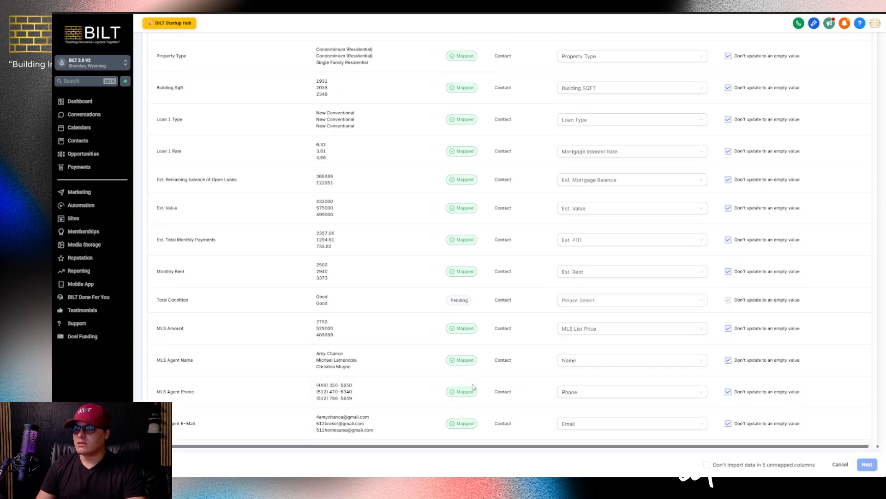
scroll(459, 331, "up", 7)
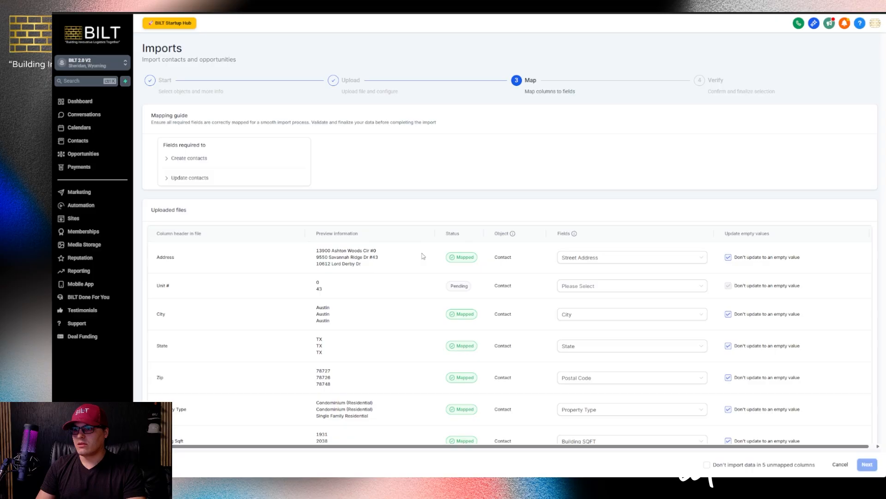
scroll(451, 284, "down", 7)
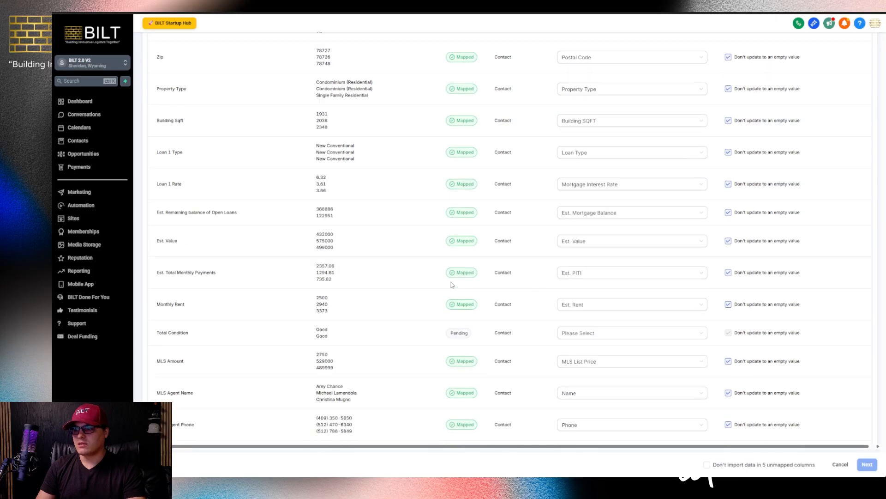
left_click(707, 465)
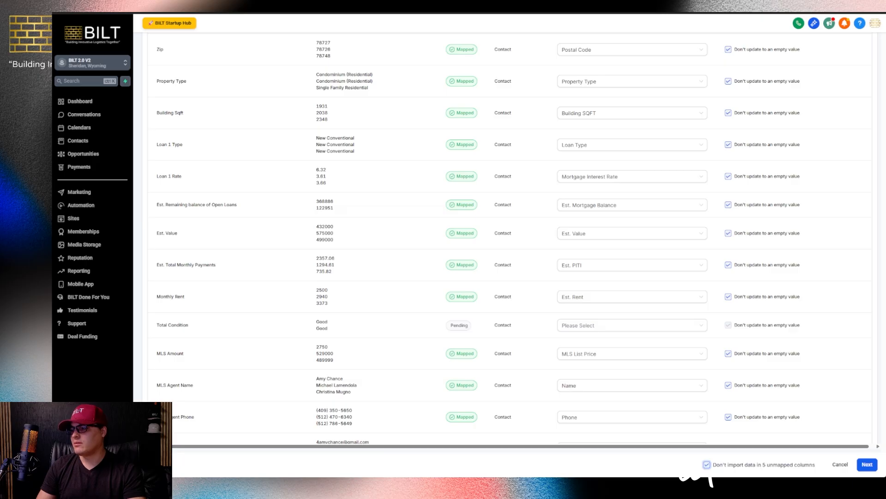
left_click(868, 466)
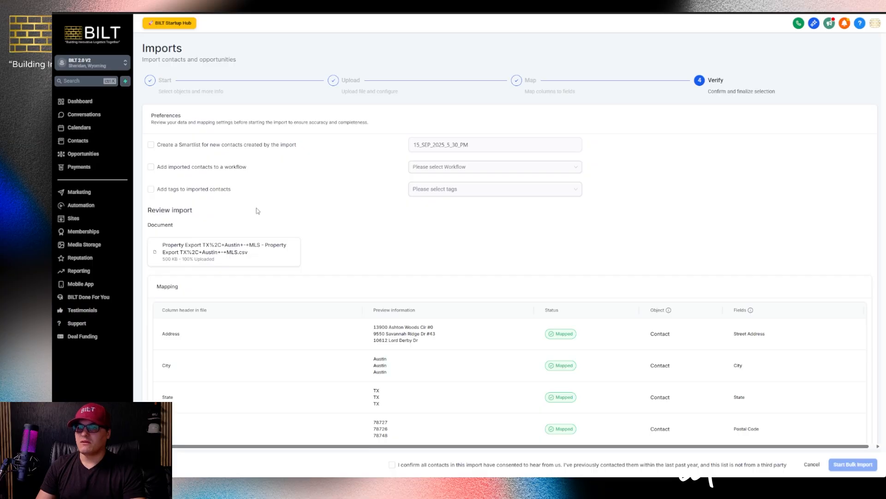
Enable tagging and workflow enrollment for imported contacts, and add the on market tag
left_click(150, 190)
left_click(151, 167)
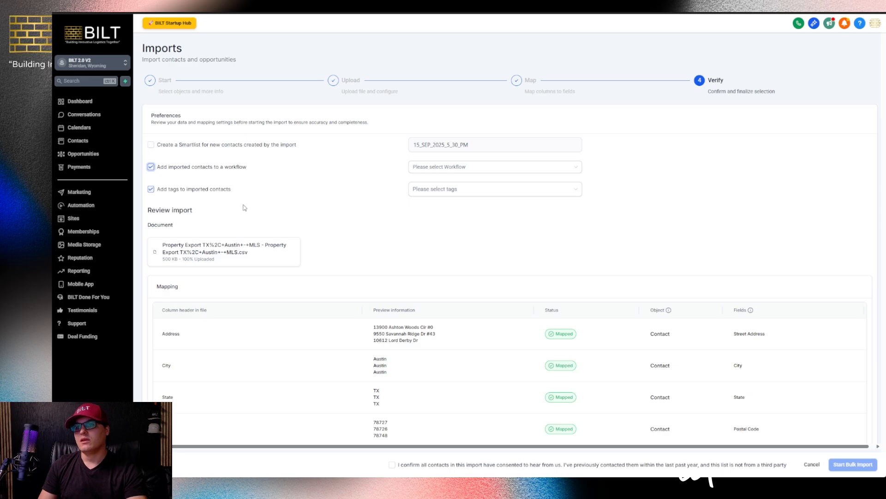
left_click(433, 188)
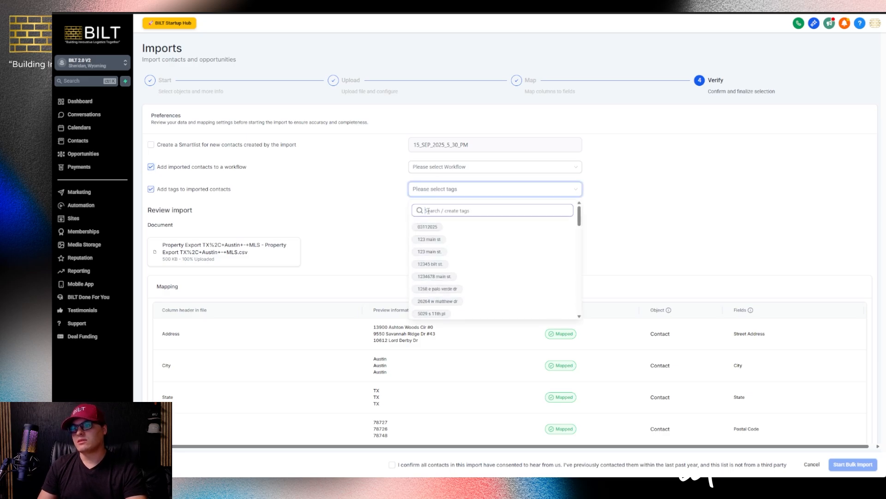
left_click(428, 211)
type("of")
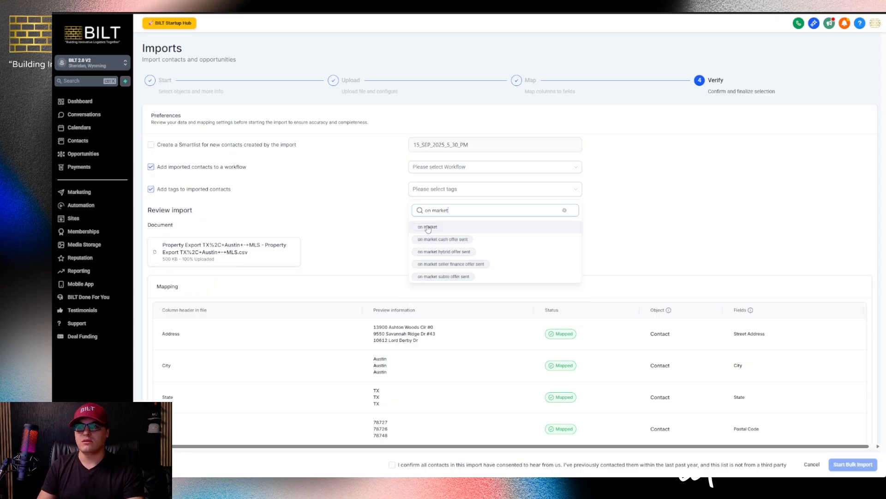
left_click(430, 227)
Add the agent tag beside on market, then bring up the workflow list
left_click(436, 210)
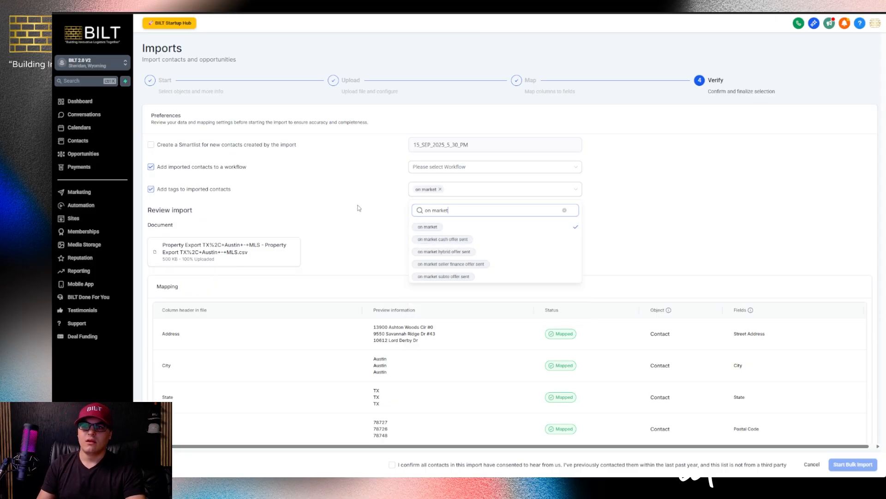
triple_click(436, 210)
type("off")
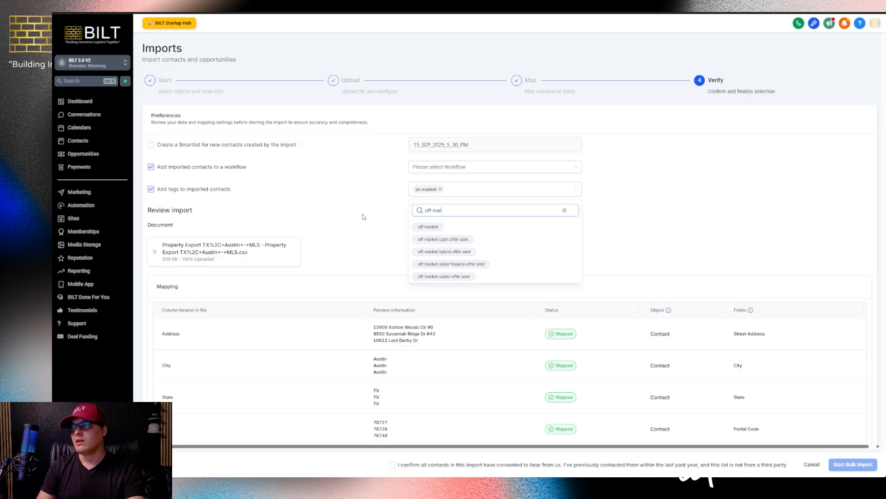
key("BackSpace")
key("BackSpace")
key("BackSpace")
key("BackSpace")
key("BackSpace")
key("BackSpace")
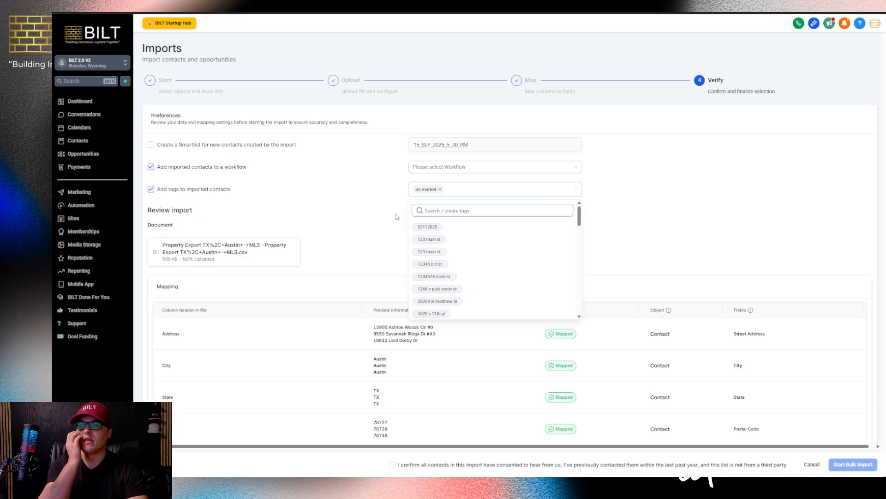
type("agen")
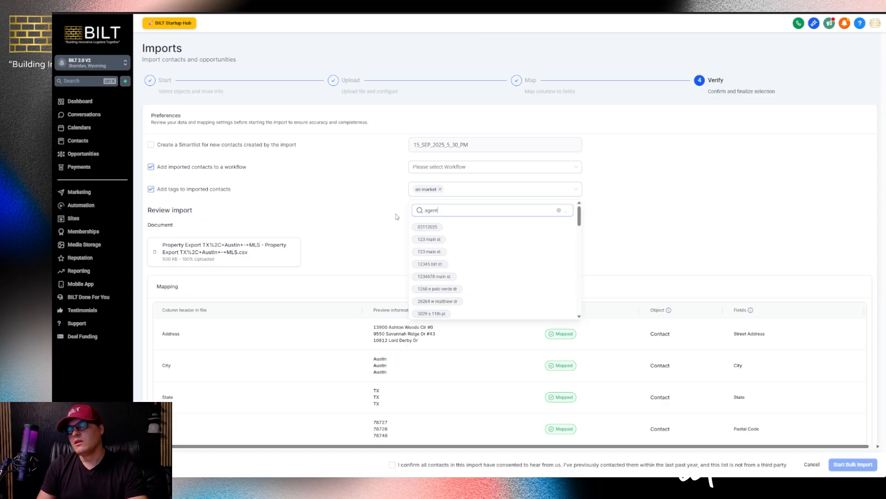
type("t")
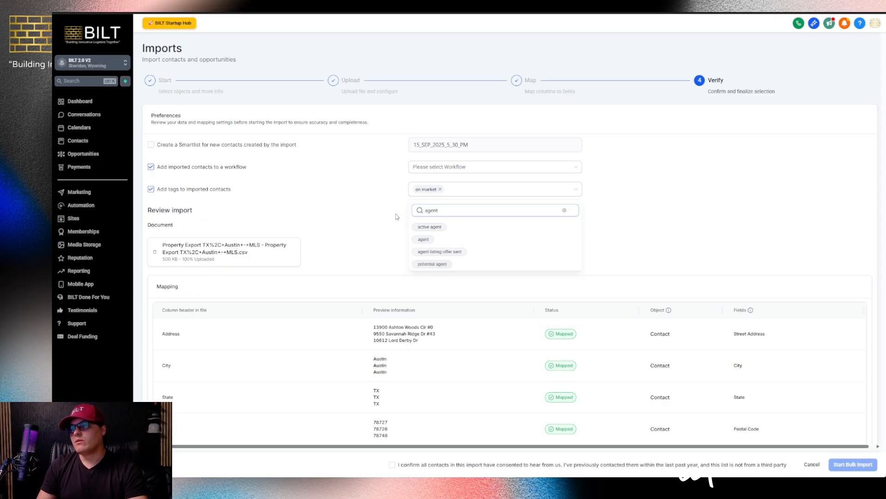
left_click(423, 240)
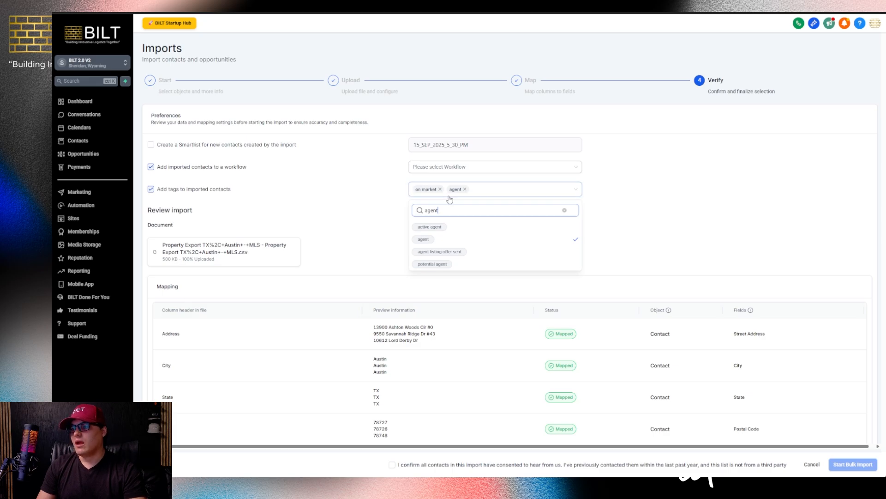
left_click(465, 189)
left_click(468, 193)
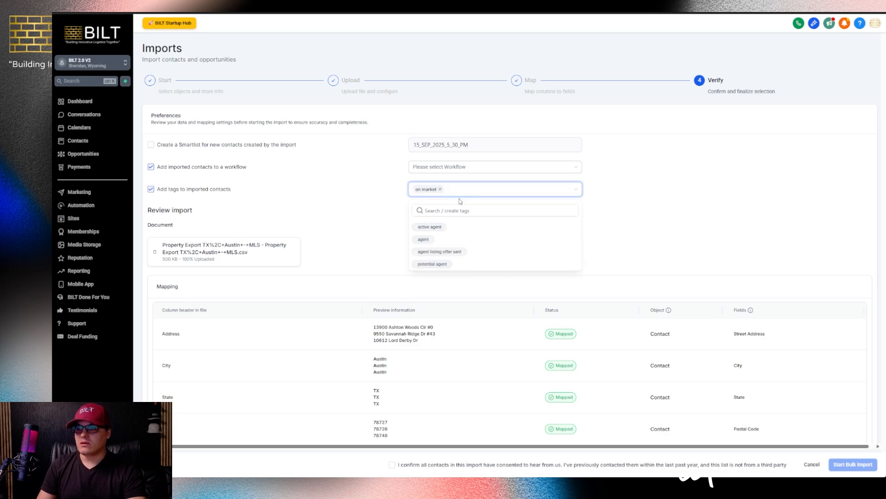
type("age")
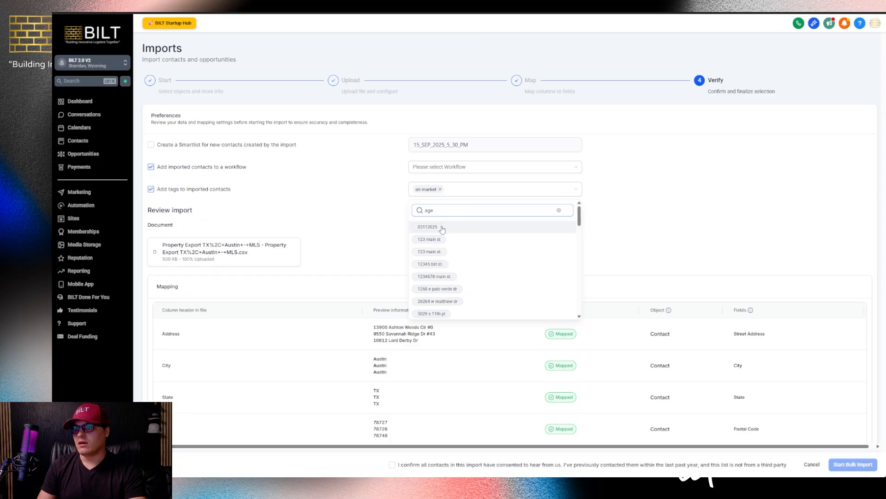
left_click(423, 239)
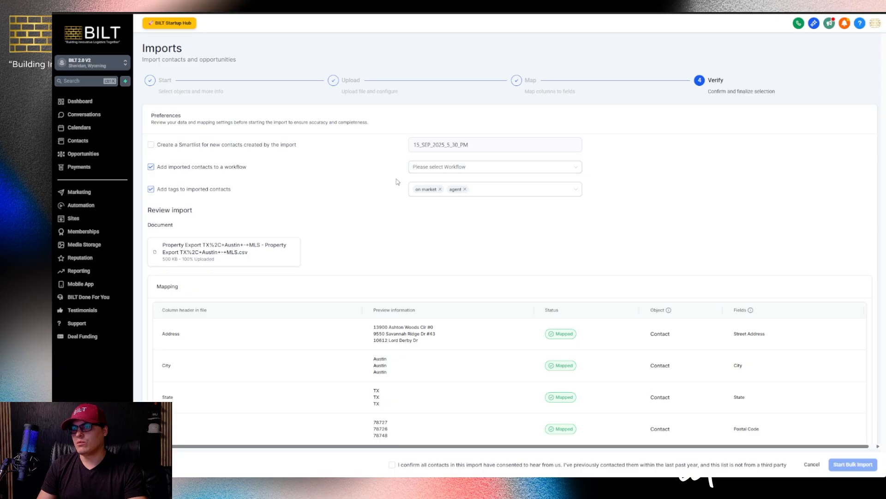
left_click(577, 170)
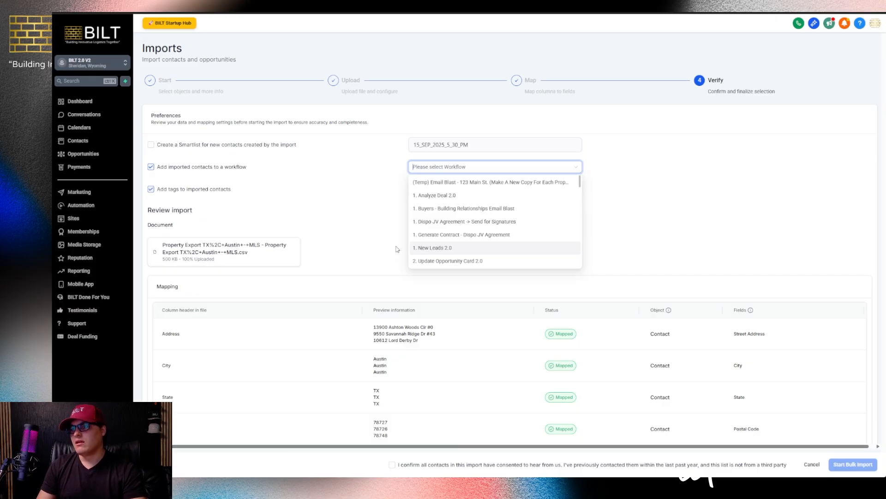
Select the '1. New Leads 2.0' workflow and confirm the contacts consented to be contacted
left_click(440, 250)
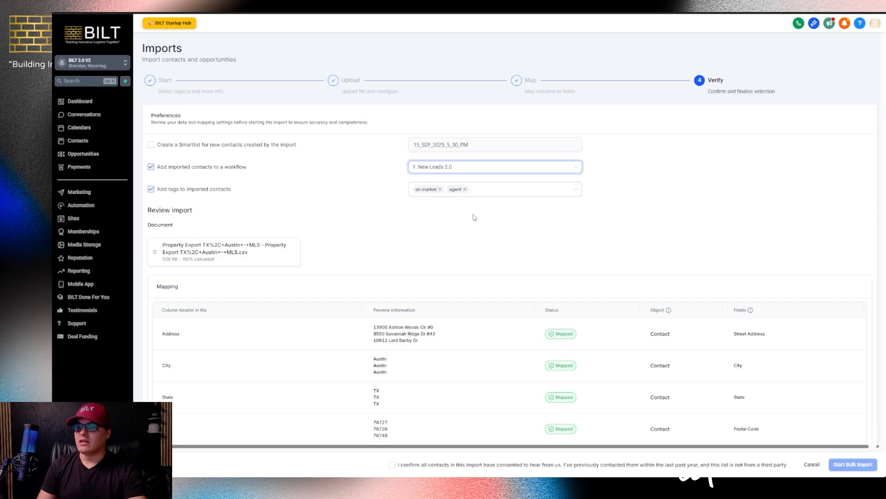
left_click(392, 464)
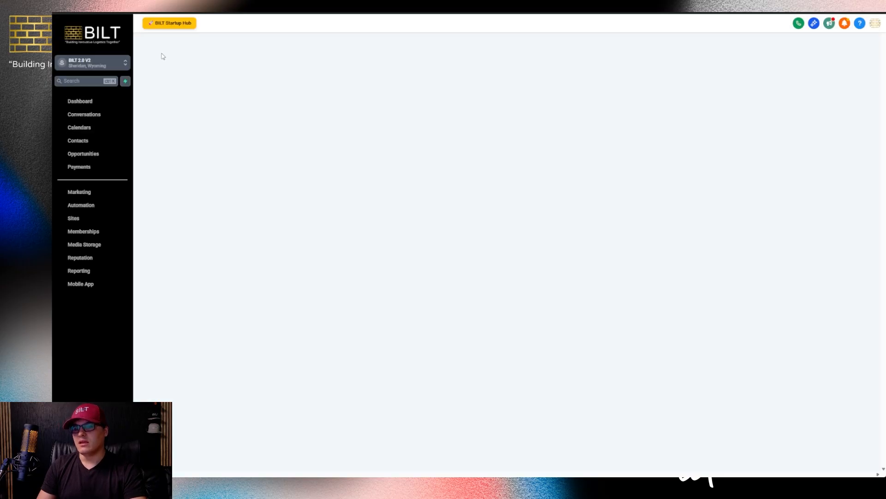
Browse Automation Workflows into BILT 2.1 > 001. Acquisition Pipeline > 1. New Leads
left_click(90, 206)
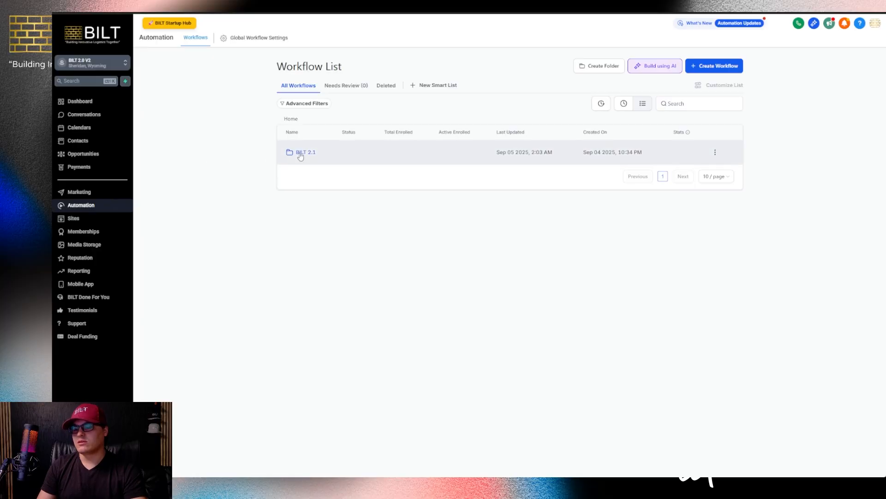
left_click(309, 152)
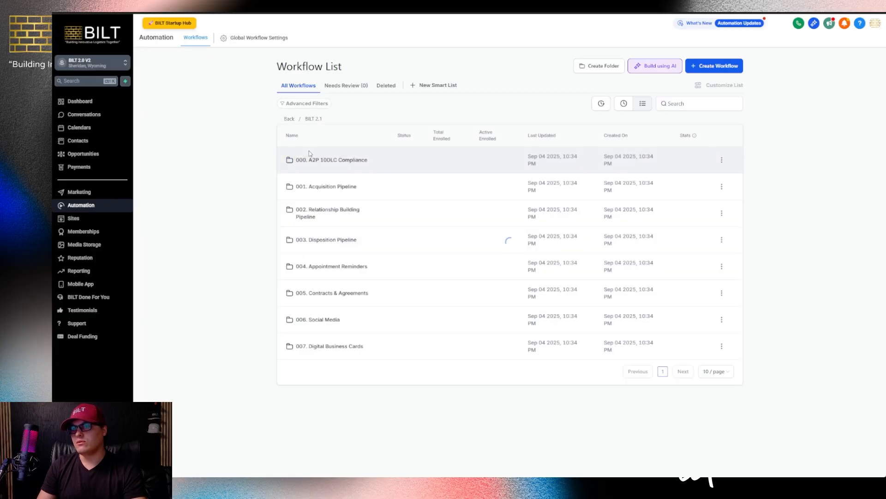
left_click(325, 189)
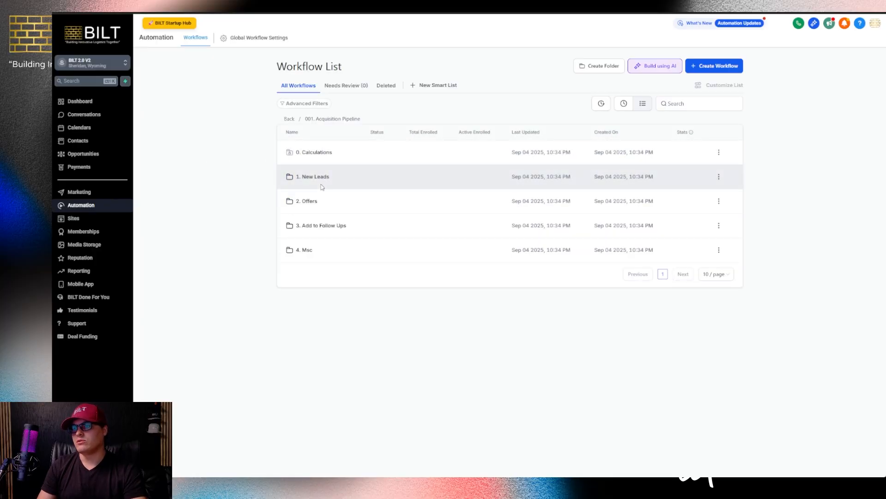
left_click(312, 181)
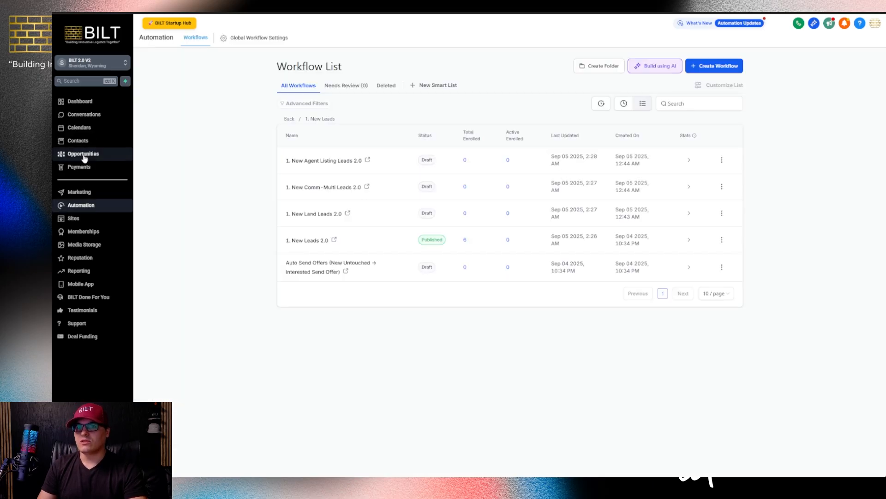
Open Opportunities to view the 001.2 Acquisition Pipeline board with two New Untouched leads
left_click(83, 155)
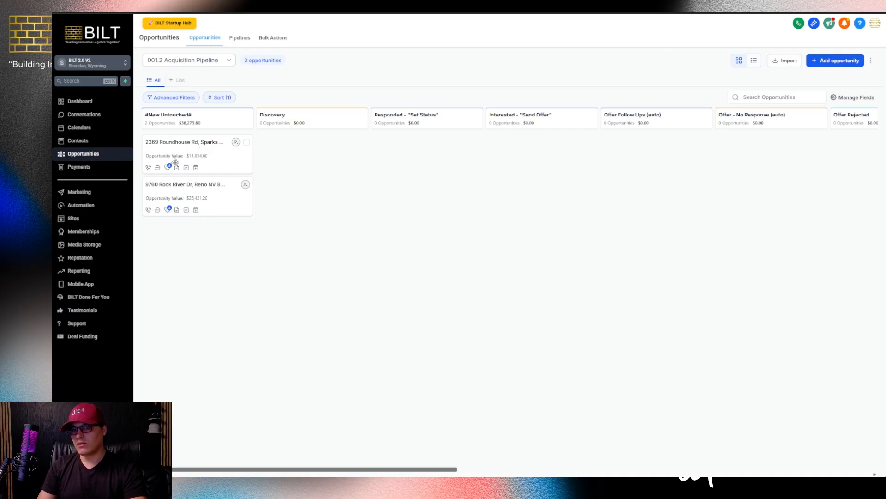
mouse_move(169, 167)
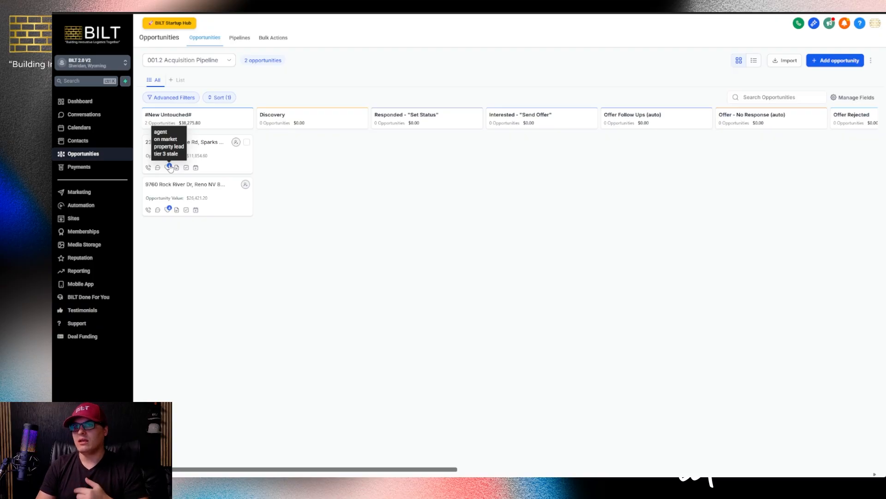
In the SOP sheet, highlight the field mapping table B3:H16 and the Tags and Additional Tag rows
left_click(249, 7)
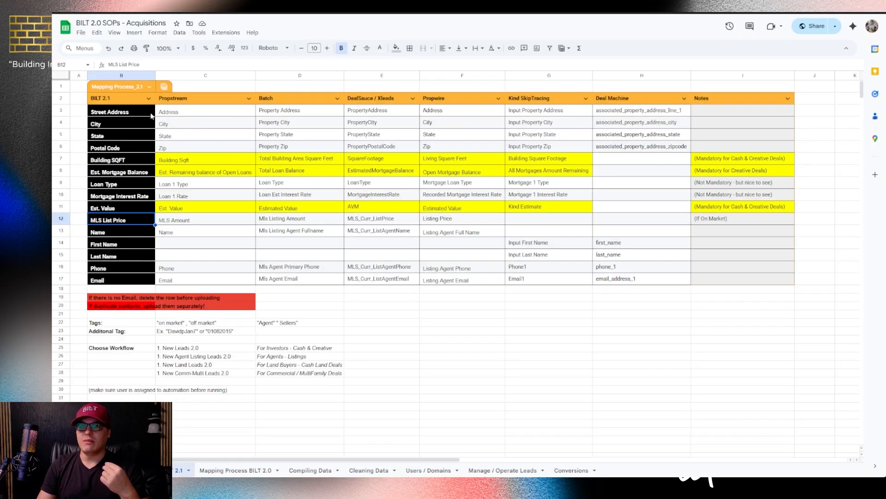
left_click_drag(99, 113, 650, 271)
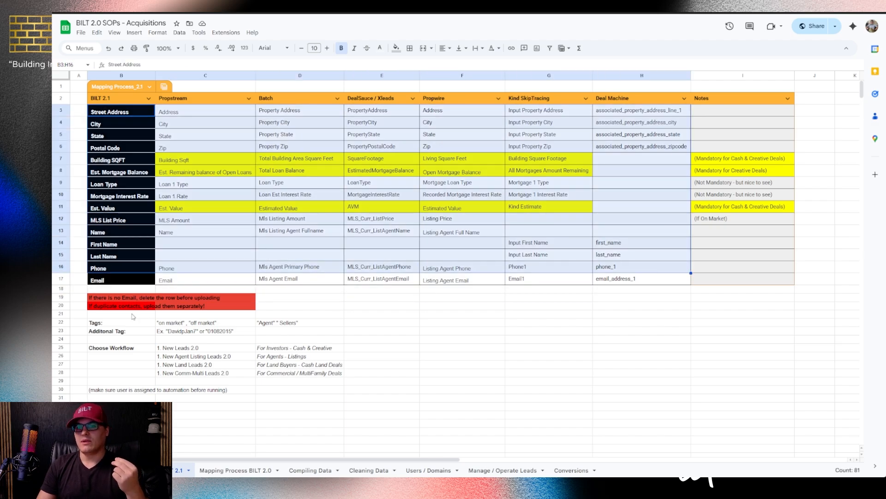
left_click_drag(121, 322, 277, 324)
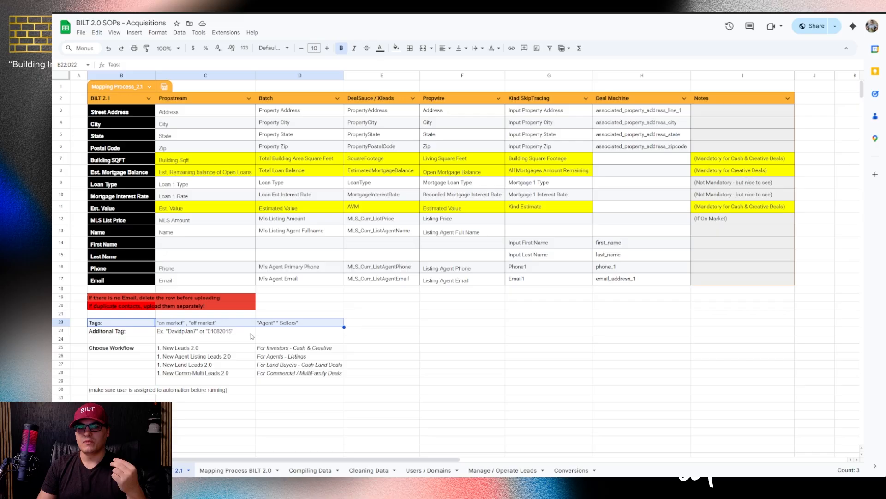
left_click_drag(133, 331, 241, 336)
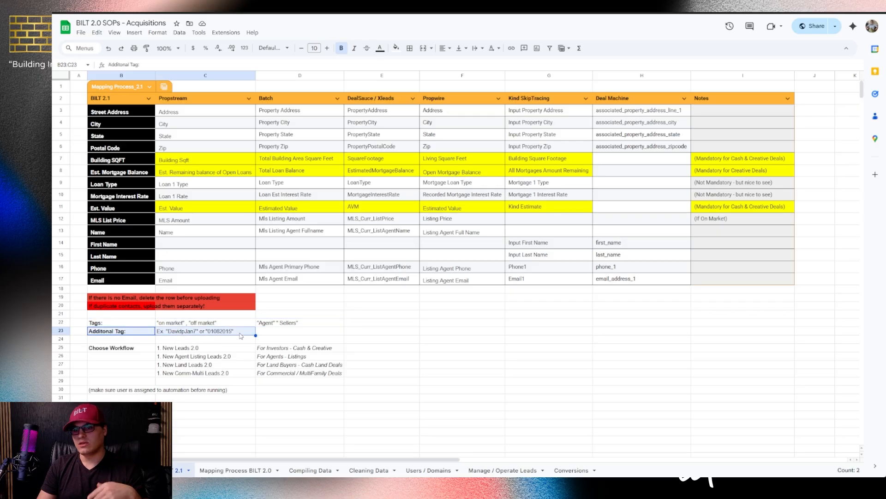
Zoom in and review the four workflow options in C25:C28 with their descriptions
scroll(240, 335, "down", 1)
scroll(240, 336, "up", 1)
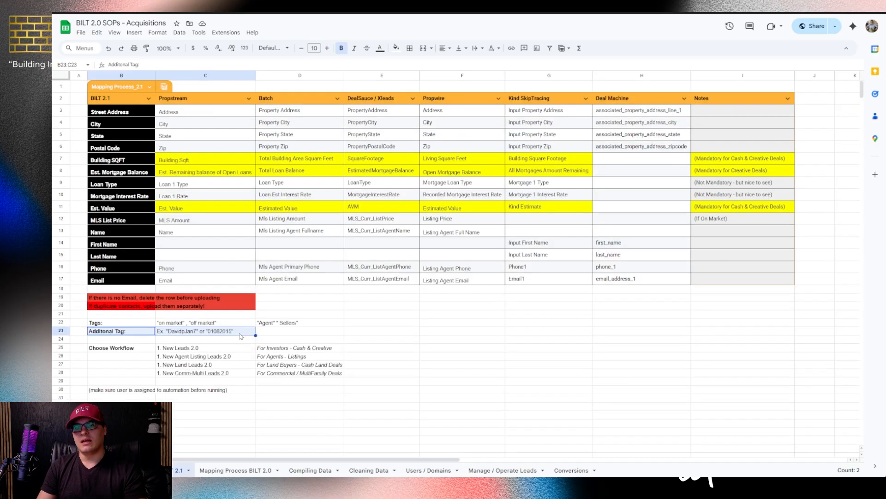
key("ctrl+plus")
key("ctrl+plus")
scroll(240, 336, "down", 4)
scroll(241, 335, "down", 1)
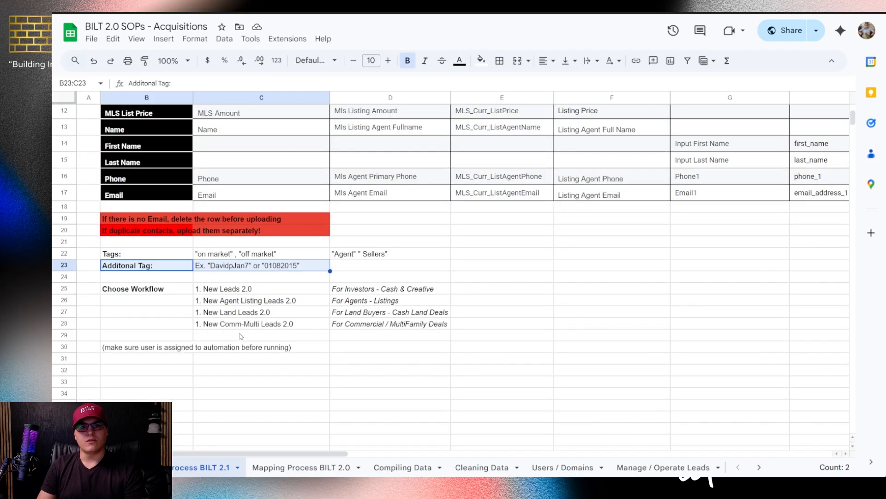
left_click(225, 290)
left_click(228, 321, "shift")
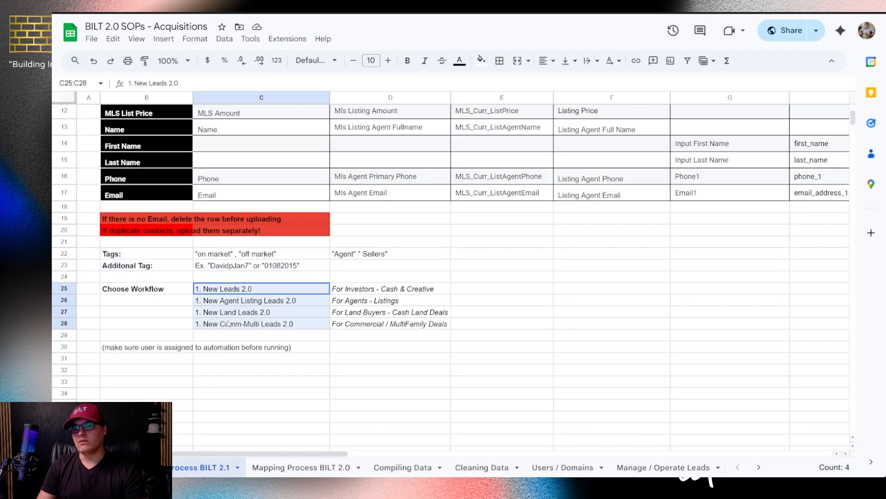
left_click(340, 291)
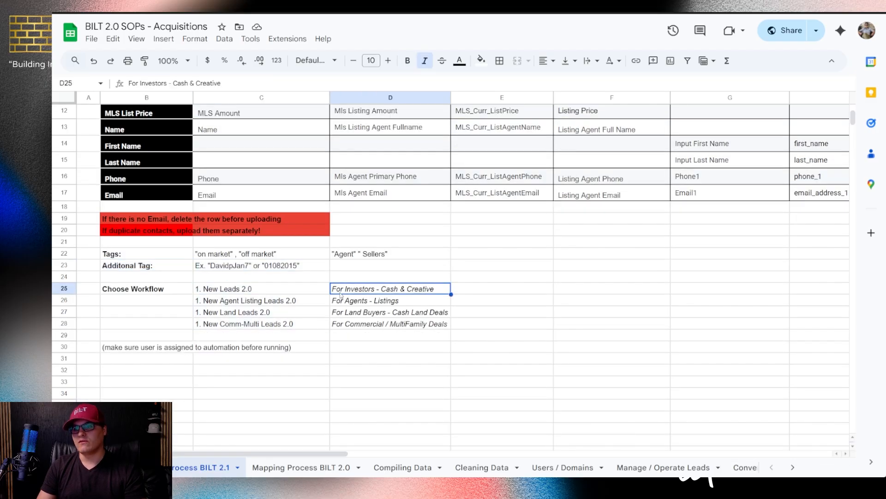
left_click(367, 305)
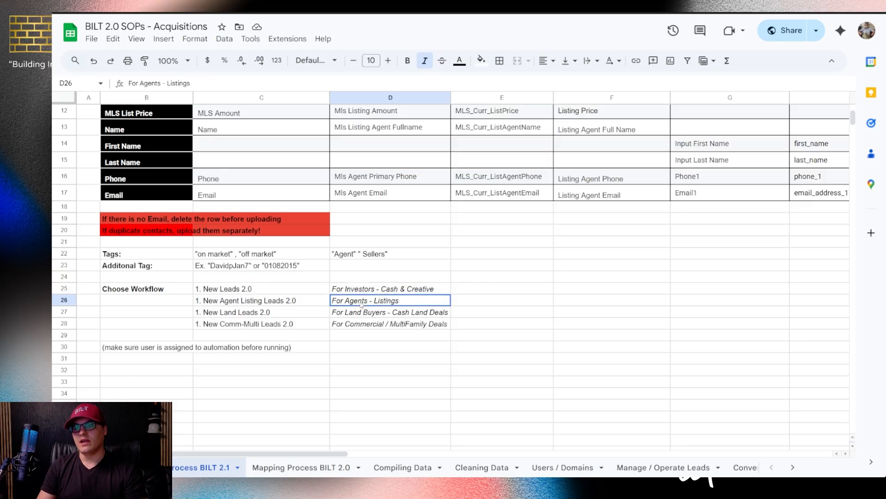
left_click(366, 316)
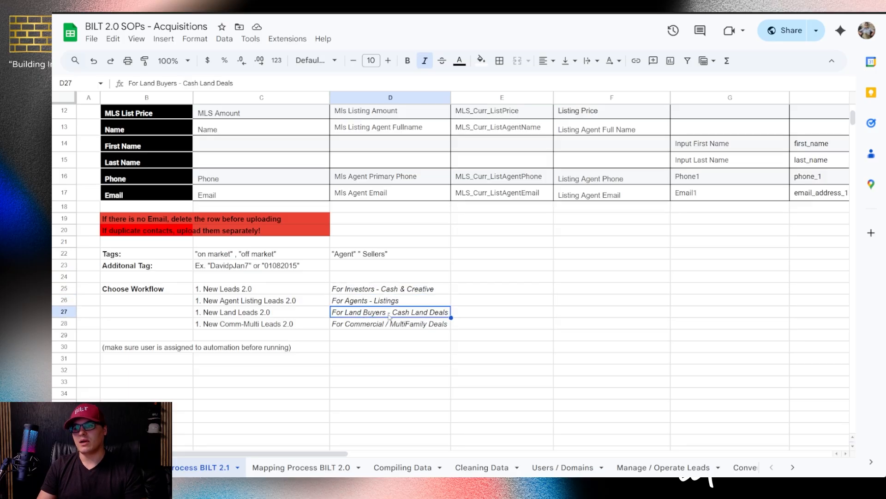
left_click(354, 327)
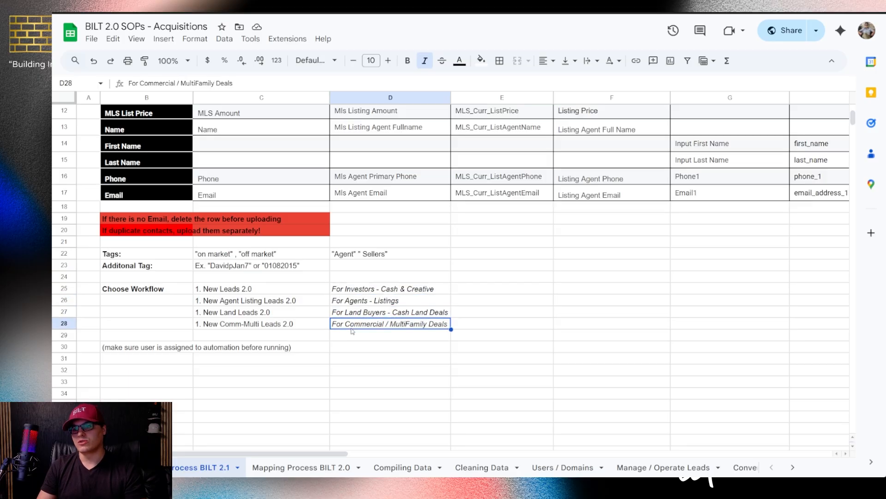
left_click_drag(256, 290, 241, 325)
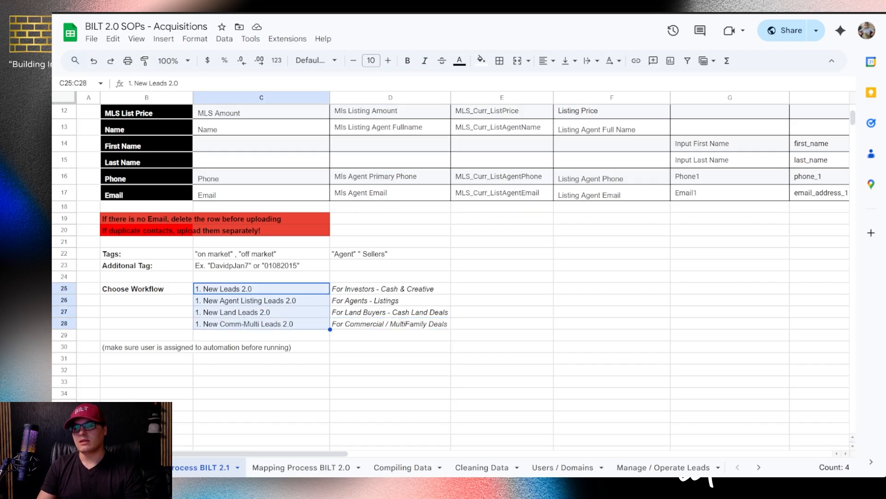